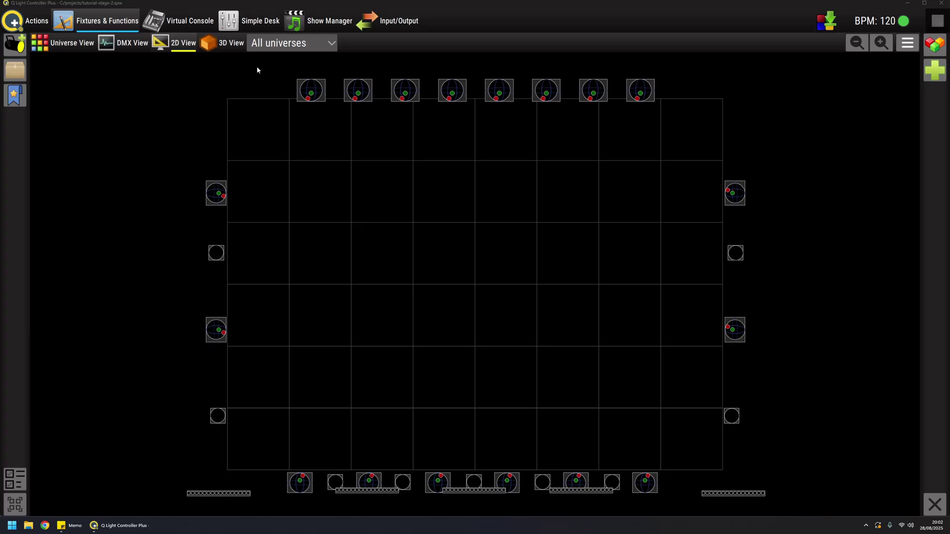
Select the Back group's eight VL3000 Spots and create New Scene 0 from them
left_click_drag(258, 65, 670, 127)
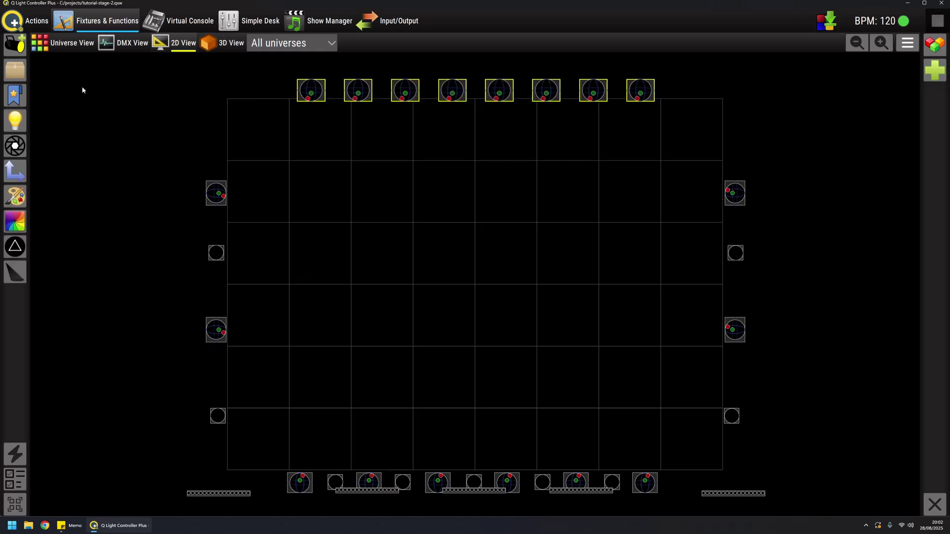
left_click(14, 70)
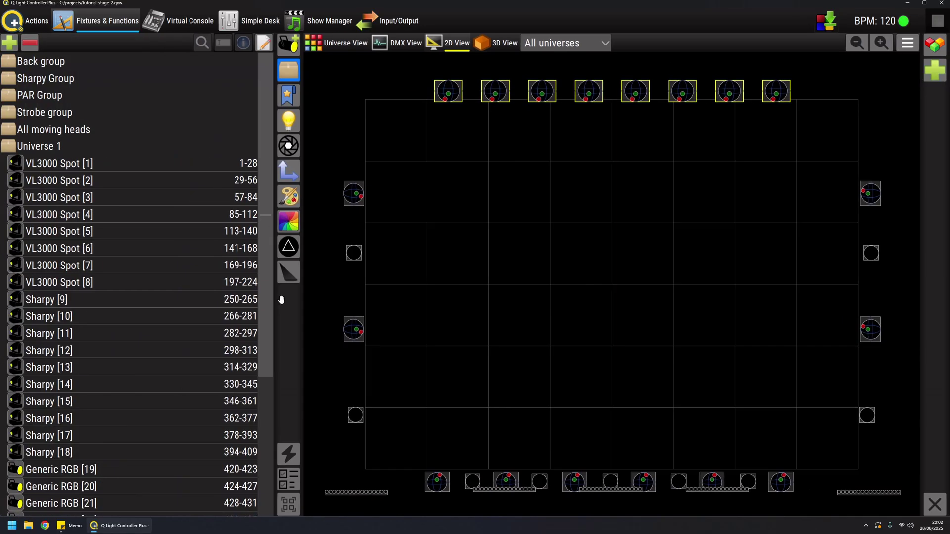
left_click_drag(281, 300, 240, 322)
left_click(43, 79)
left_click(47, 95)
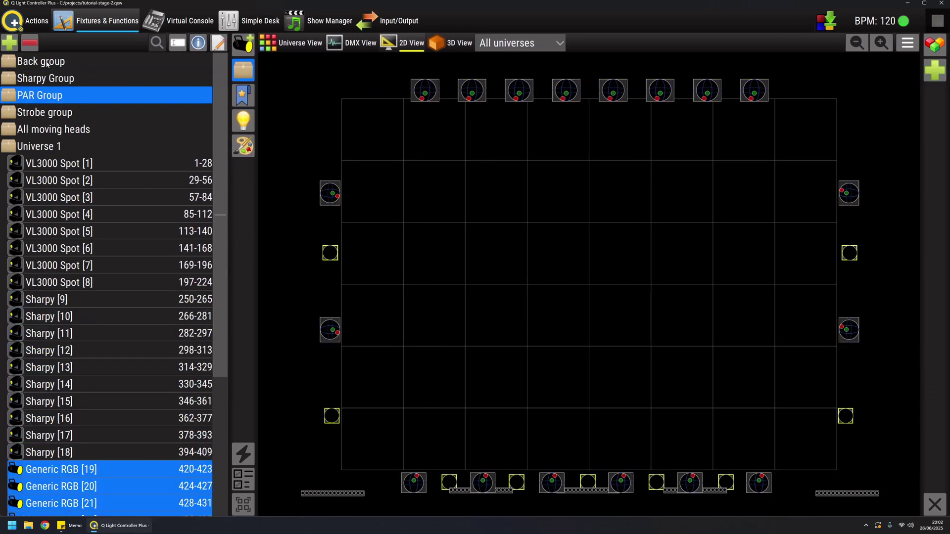
left_click(47, 63)
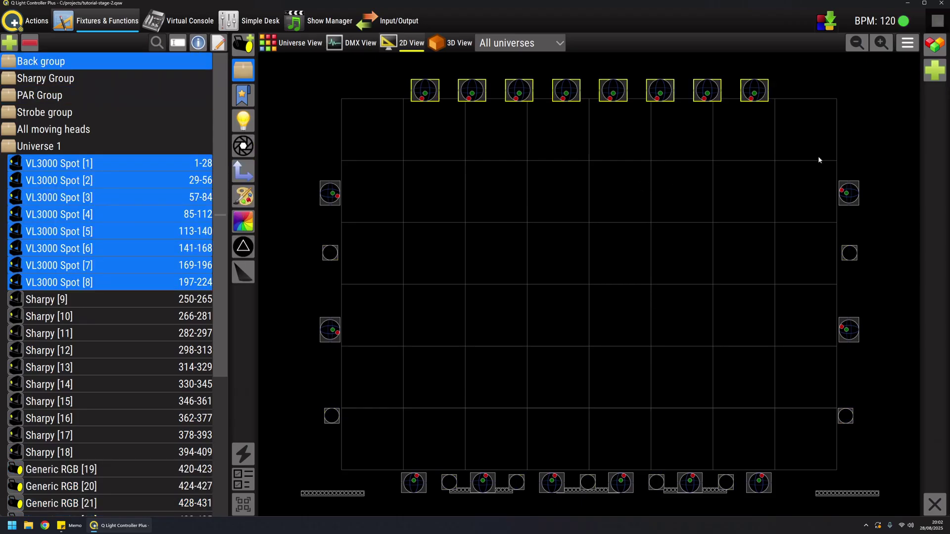
left_click(935, 71)
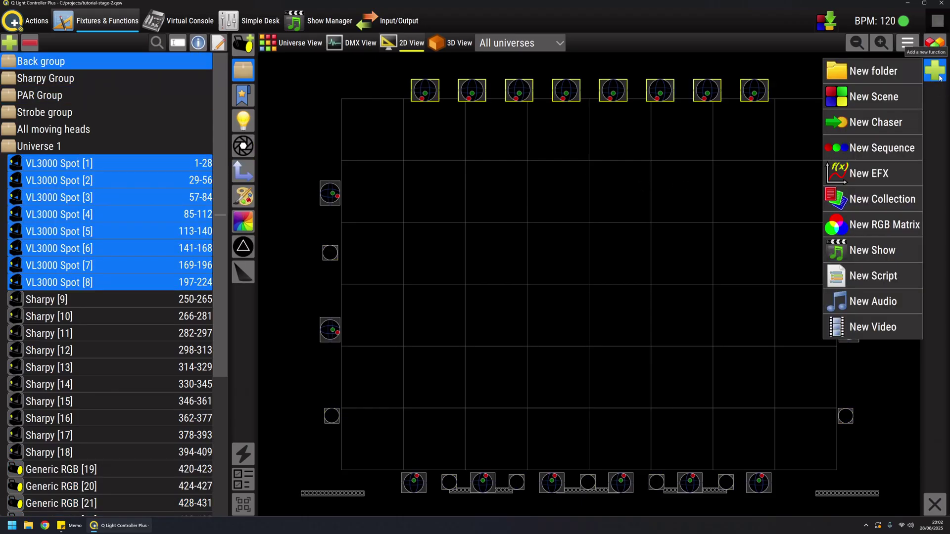
left_click(875, 97)
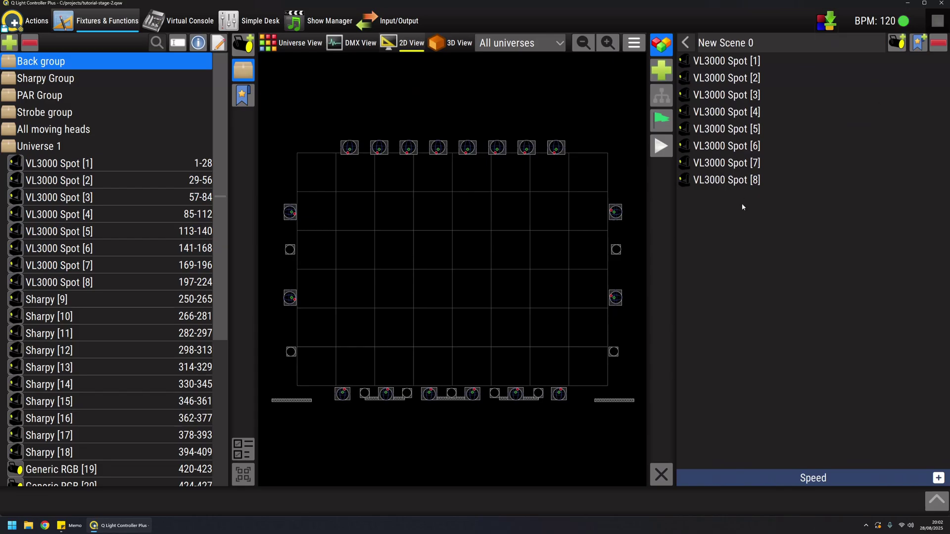
Set VL3000 Spot [1]'s CTO Mixer channel to its preset value of 172
left_click(938, 505)
left_click_drag(572, 340, 570, 282)
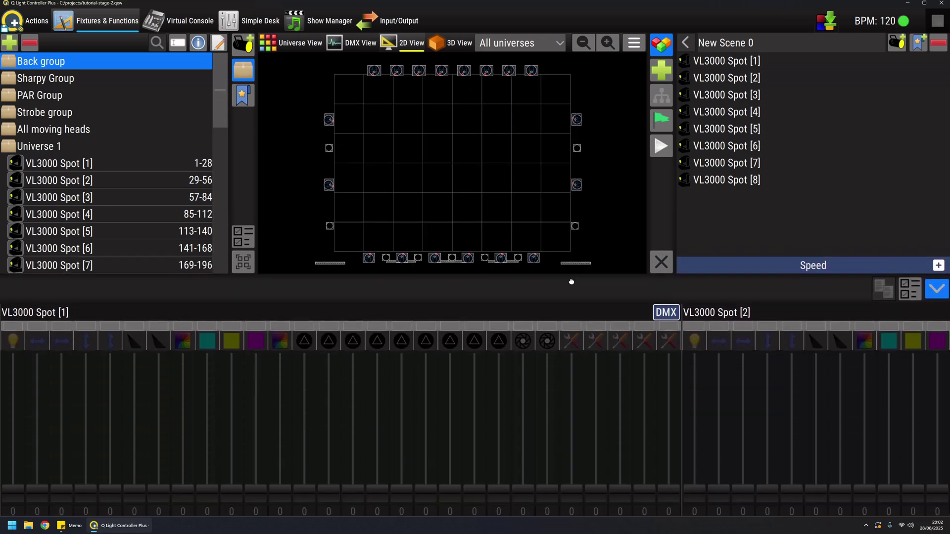
left_click(186, 342)
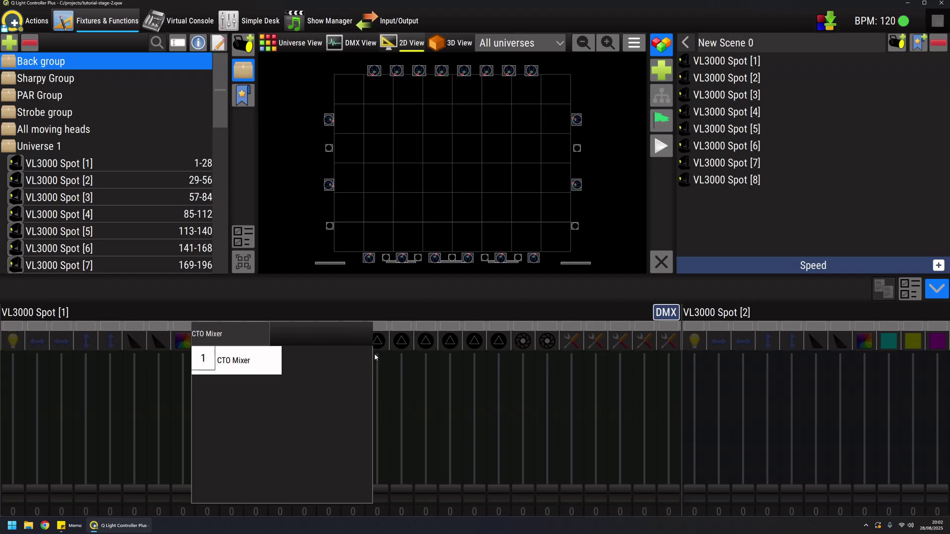
left_click(194, 352)
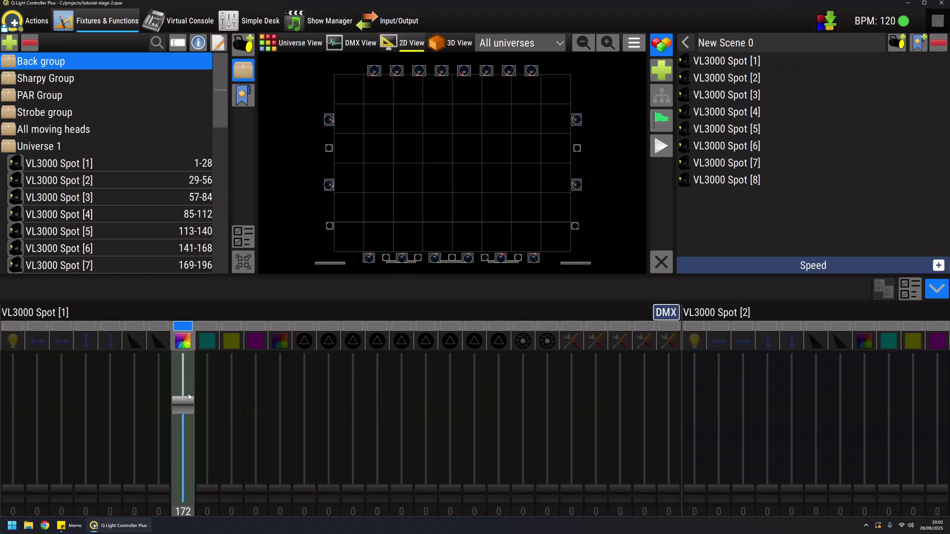
Copy Spot [1]'s CTO Mixer value onto the other VL3000 Spots
left_click(184, 327)
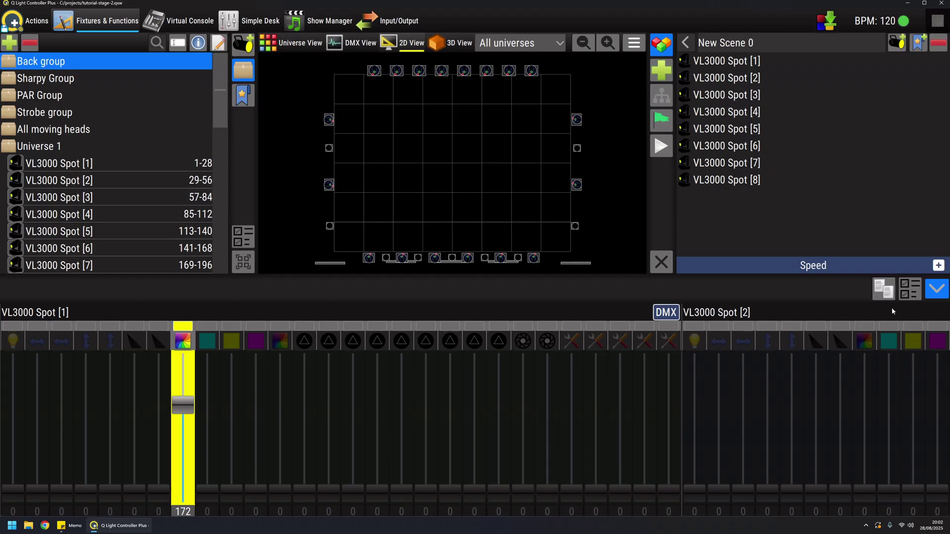
left_click(884, 289)
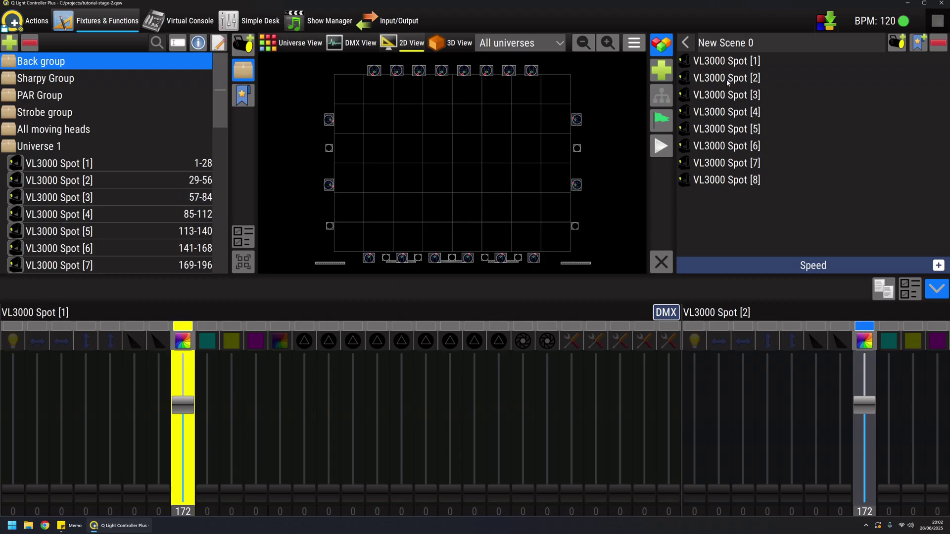
left_click(183, 327)
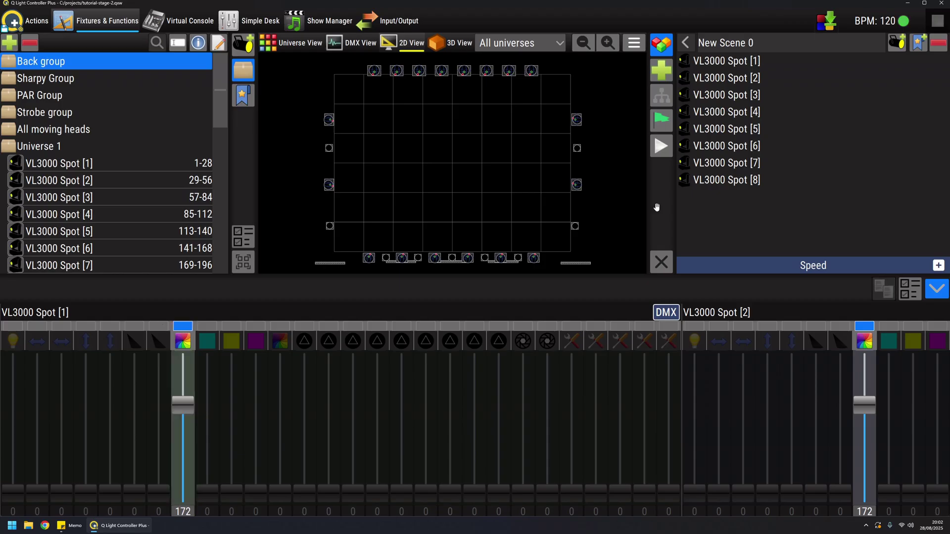
Check the channels of Spots 3, 5, 7, 6, 1 and 4 for the copied CTO value
left_click(736, 96)
left_click(734, 129)
left_click(735, 163)
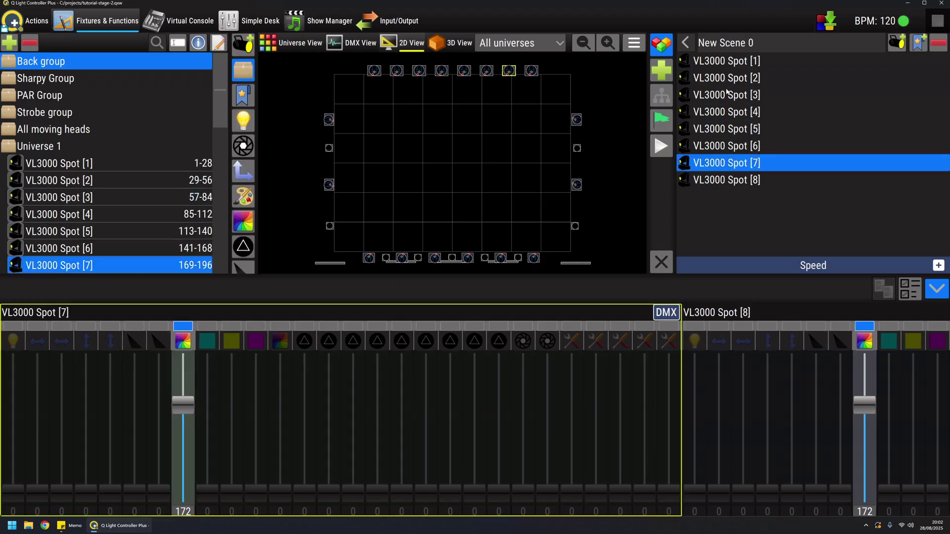
left_click(732, 96)
left_click(732, 145)
left_click(735, 62)
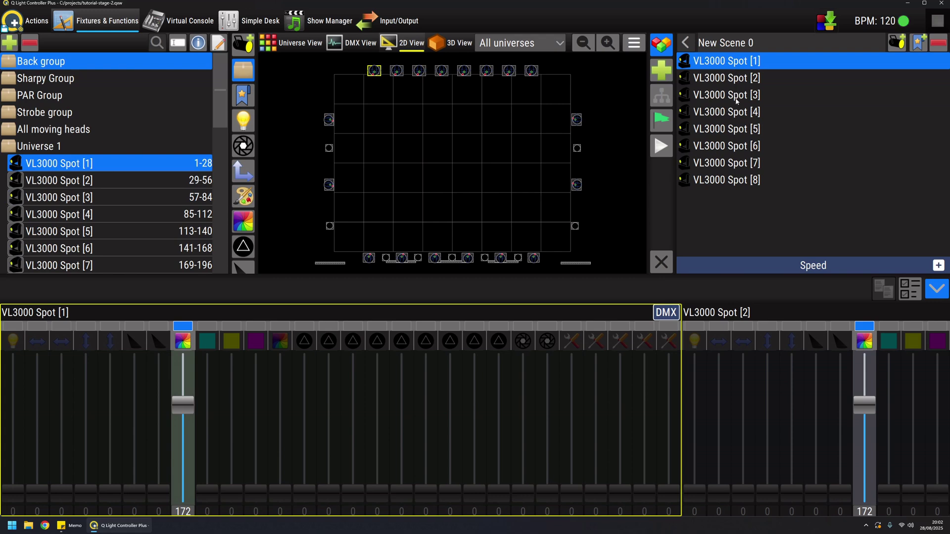
left_click(733, 114)
left_click(736, 64)
Close the scene editor and Functions panel, and narrow the fixture list to widen the 2D stage
left_click(687, 46)
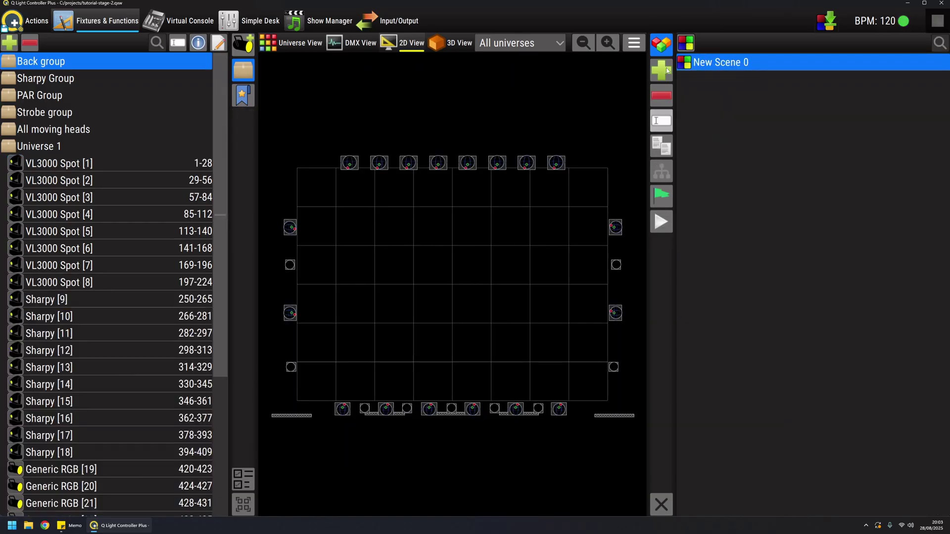
left_click(662, 45)
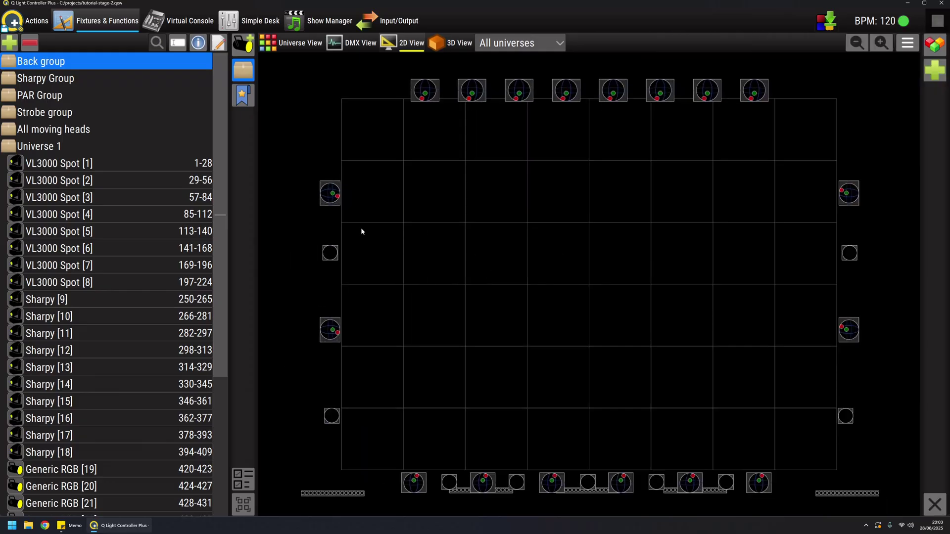
left_click_drag(249, 196, 199, 198)
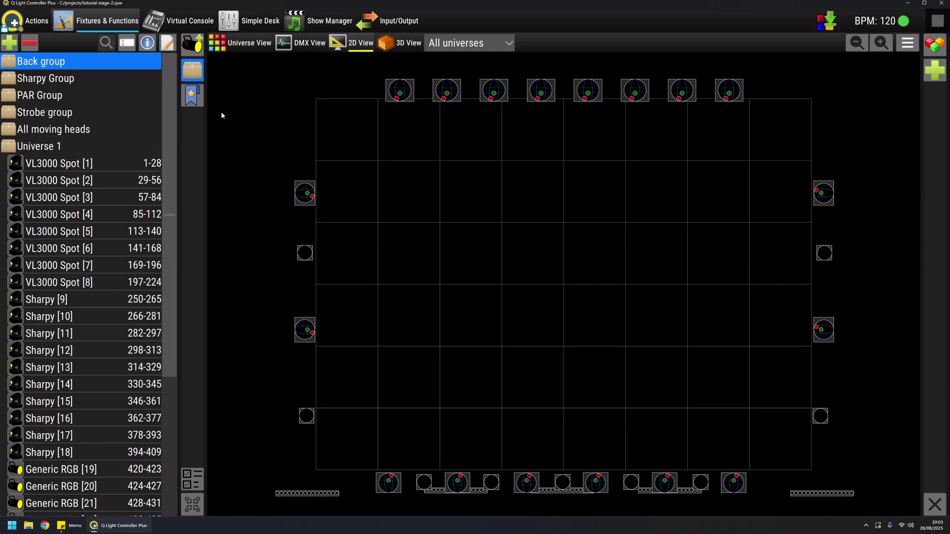
Browse the Sharpy, PAR, Strobe and moving-head groups, ending with the Back group selected
left_click(56, 82)
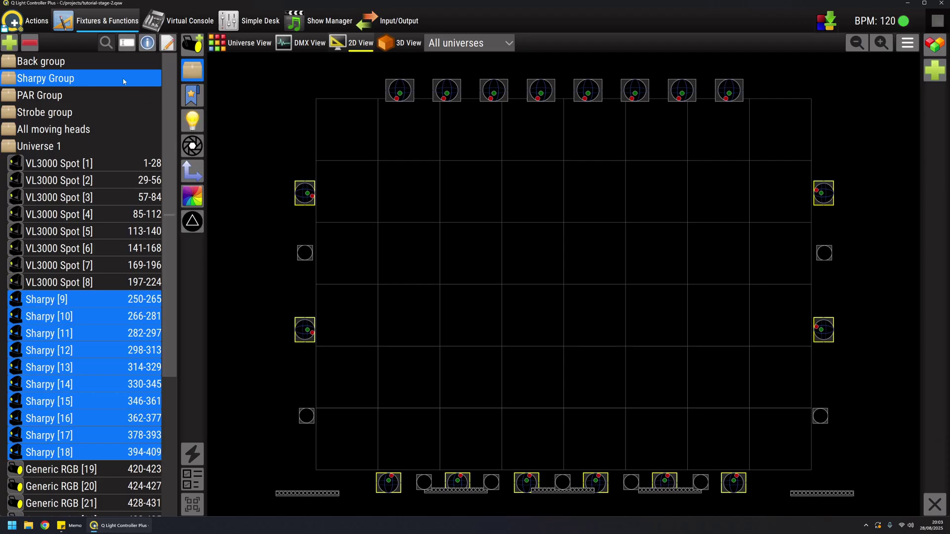
left_click(54, 62)
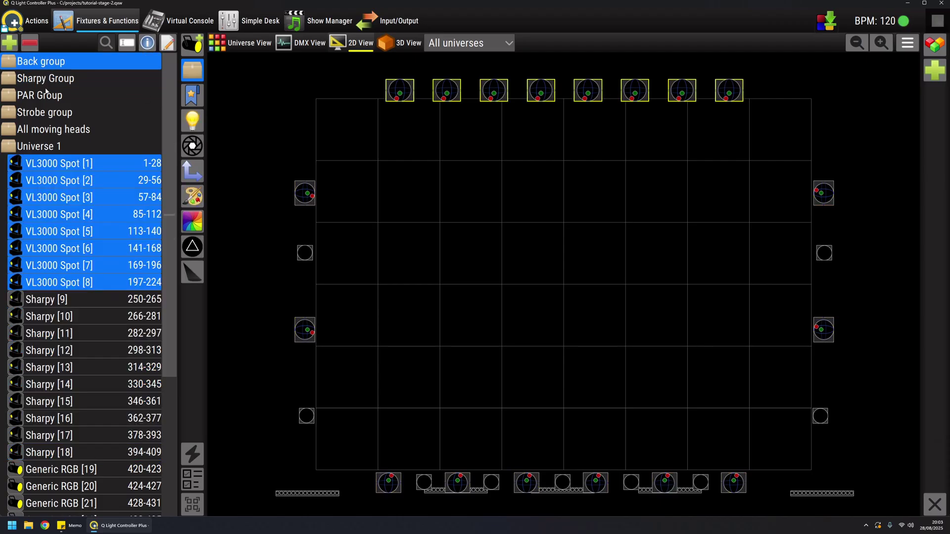
left_click(42, 79)
left_click(43, 95)
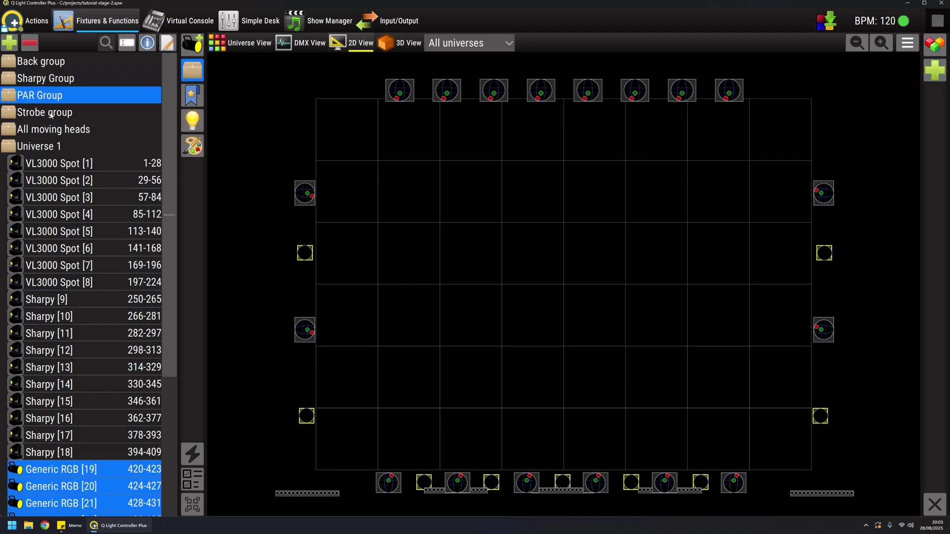
left_click(52, 114)
left_click(58, 131)
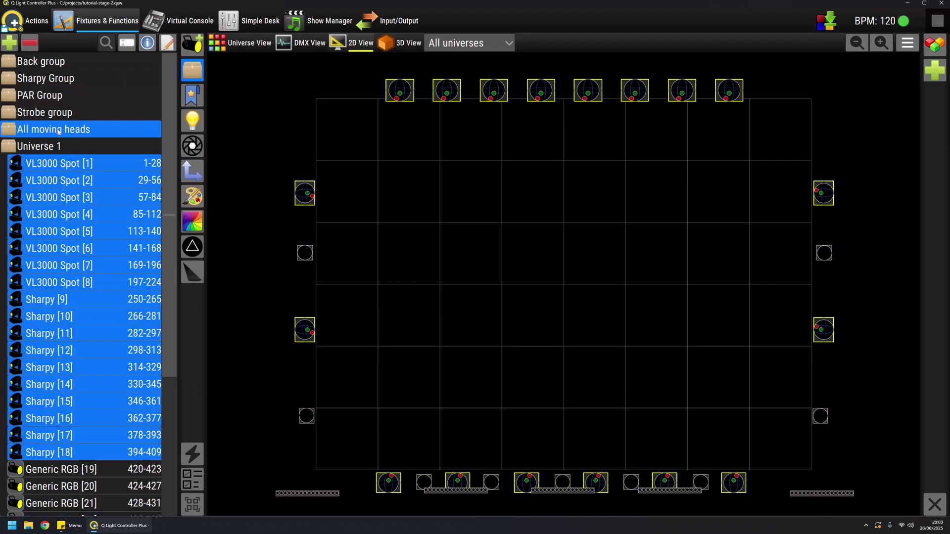
left_click(55, 66)
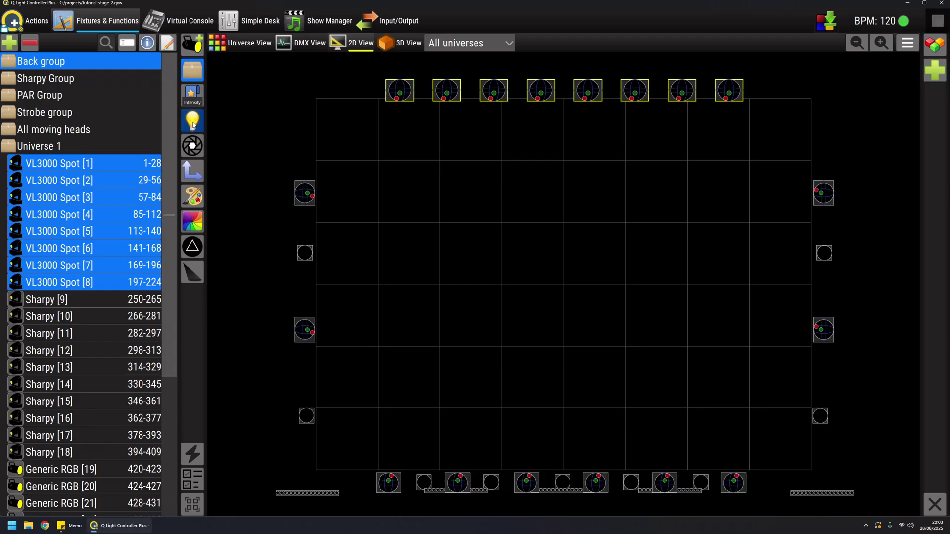
Set the back spots' intensity to 75%
left_click(192, 121)
left_click_drag(249, 77, 295, 110)
scroll(310, 226, "up", 8)
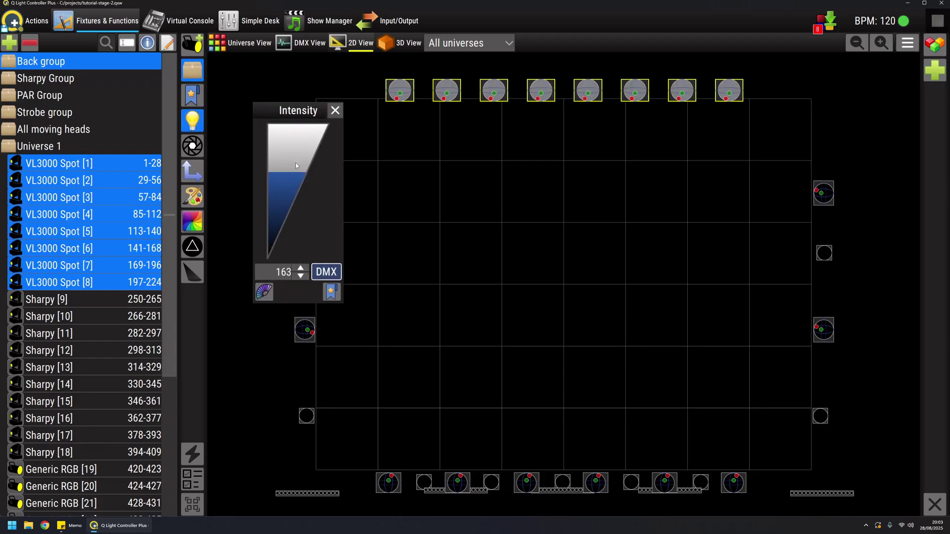
left_click(326, 272)
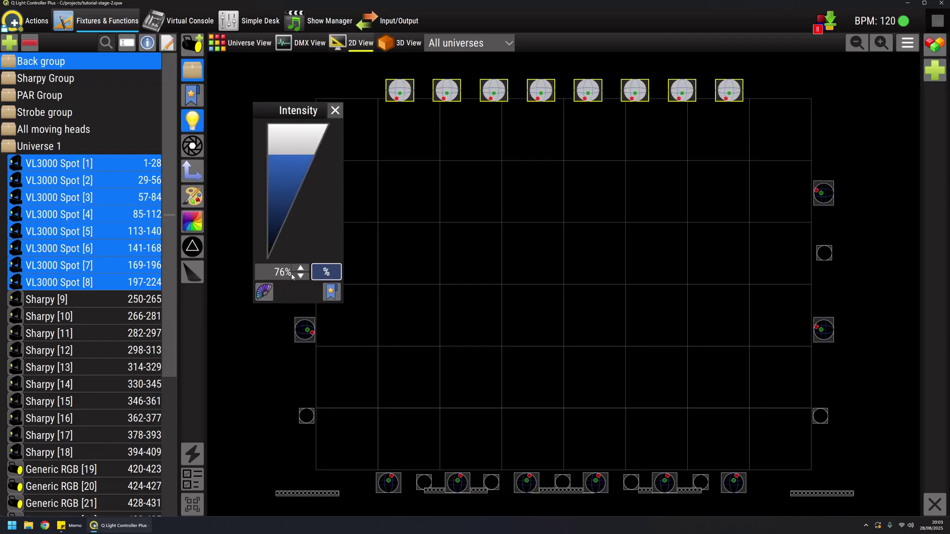
left_click(301, 276)
left_click(335, 110)
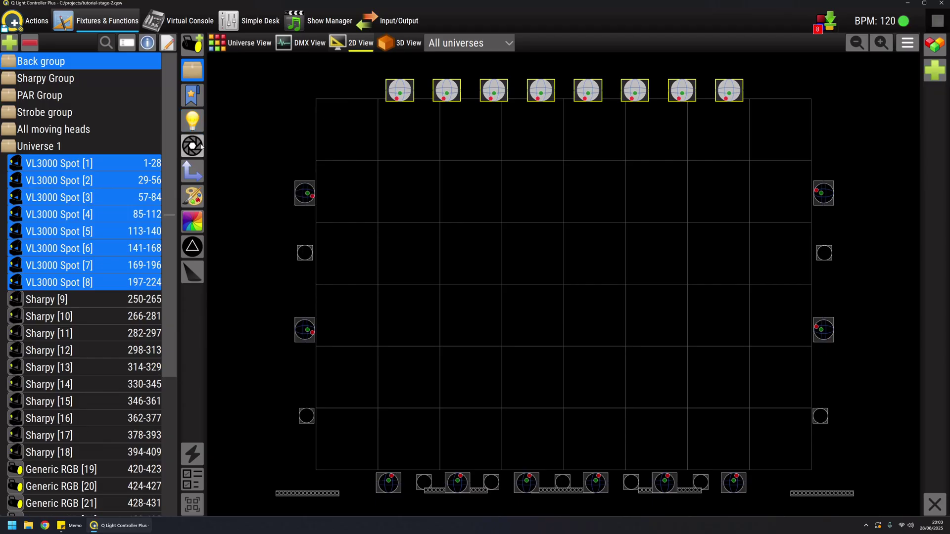
Set the spots' strobe preset to Open
left_click(192, 146)
left_click(289, 92)
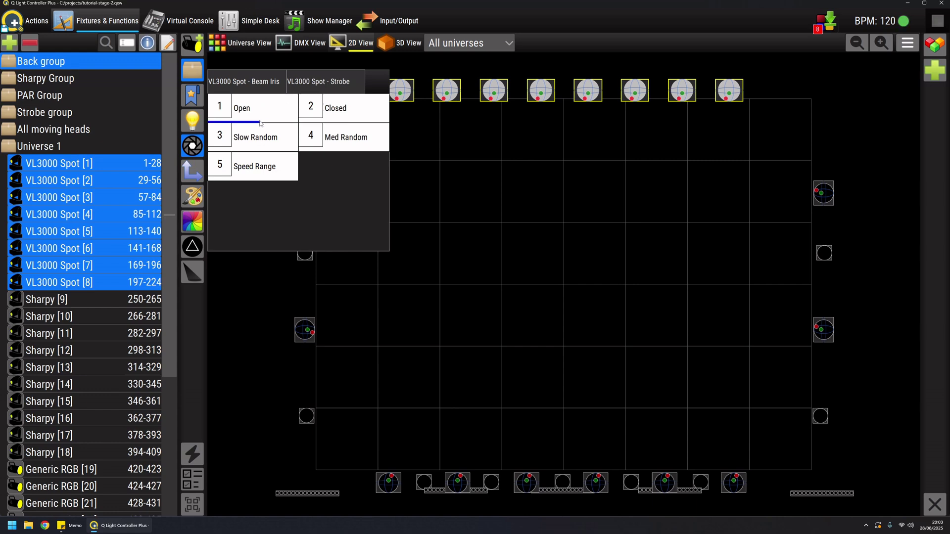
left_click(257, 121)
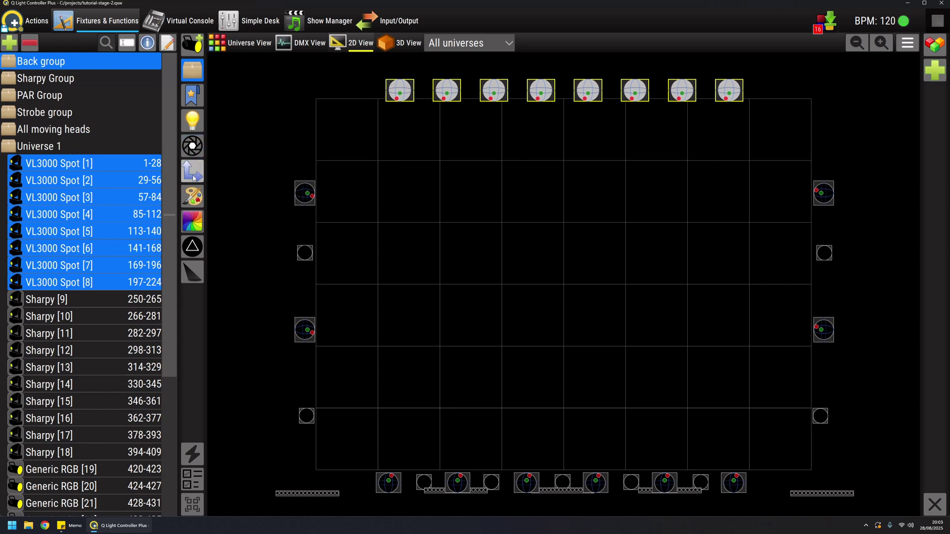
Position the eight spots at 90° pan and 90° tilt
left_click(193, 176)
left_click_drag(280, 83, 314, 111)
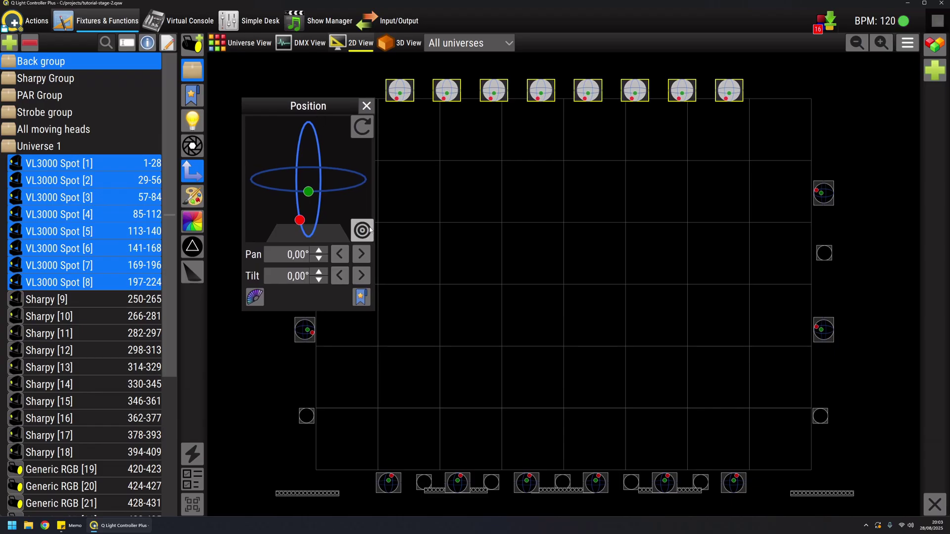
left_click(362, 127)
left_click(362, 128)
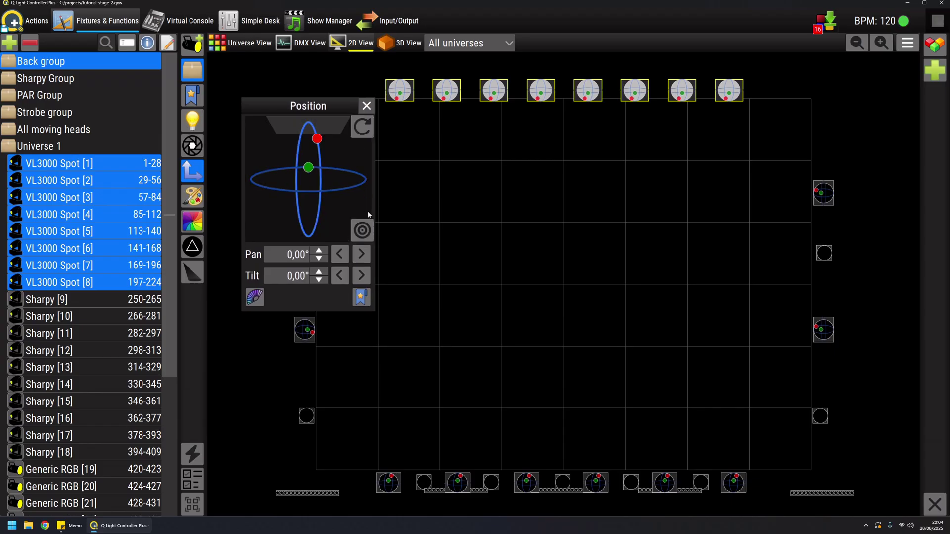
left_click(361, 254)
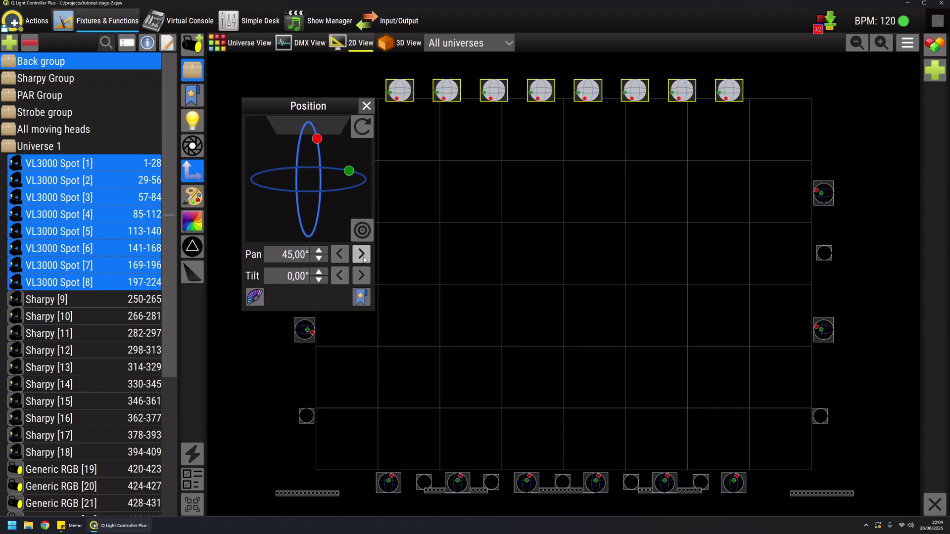
left_click(361, 254)
left_click(361, 276)
left_click(362, 276)
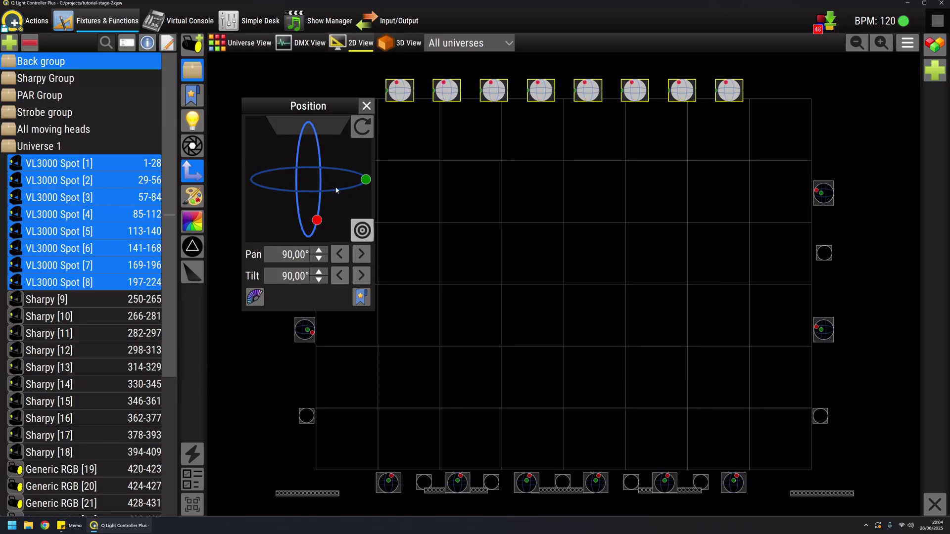
left_click(366, 106)
Try blue and yellow Basic swatches, then colours in the Full RGB picker, ending on olive
left_click(192, 196)
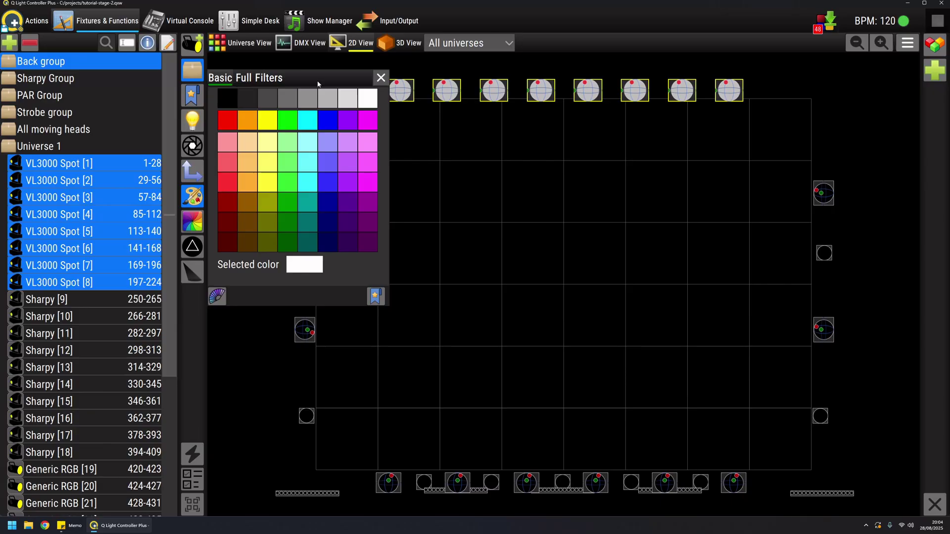
left_click_drag(317, 84, 364, 138)
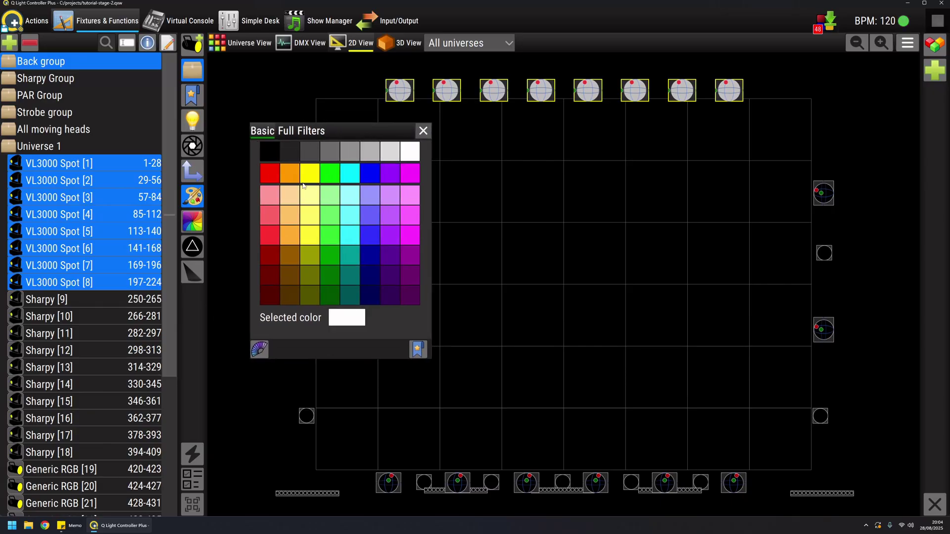
left_click(366, 171)
left_click(310, 174)
left_click(286, 130)
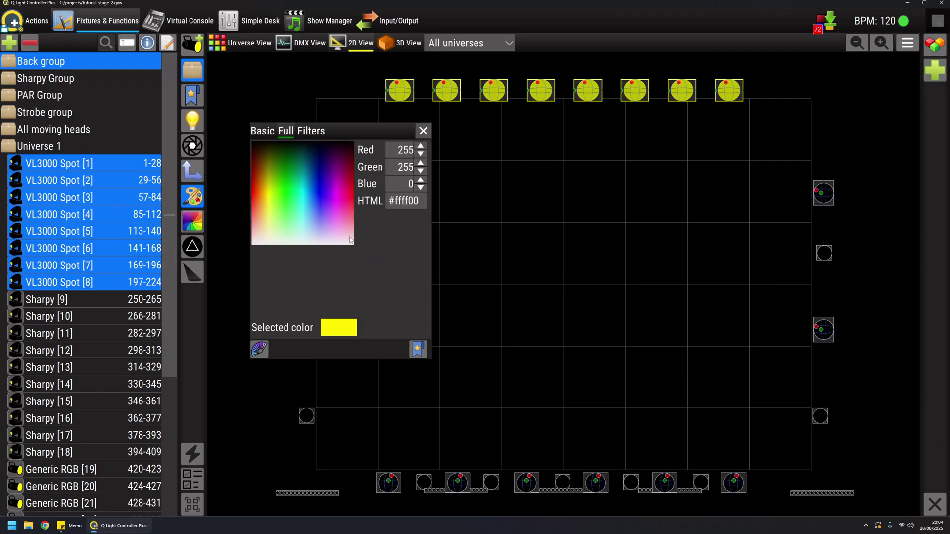
left_click_drag(349, 240, 337, 187)
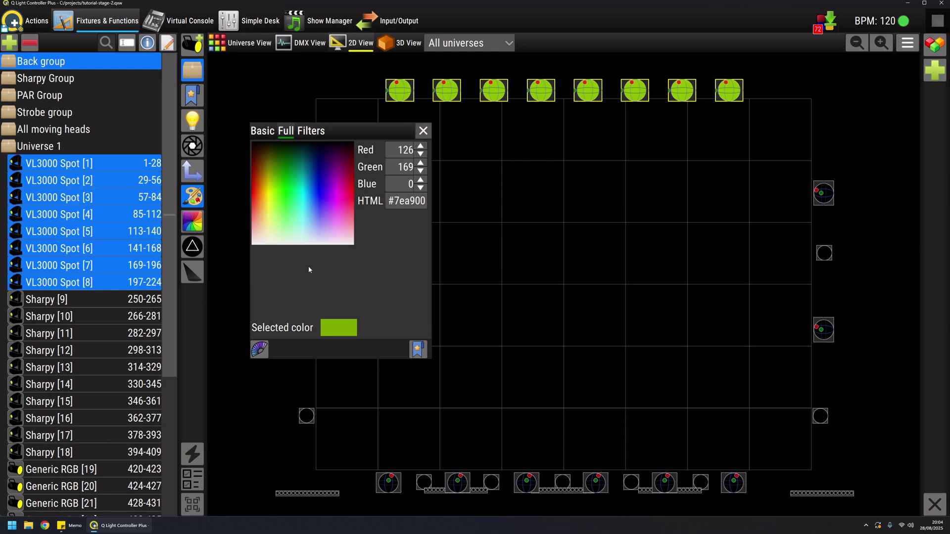
Colour the spots Dark Slate Blue (72/61/139) from the Named RGB filter list
left_click(314, 132)
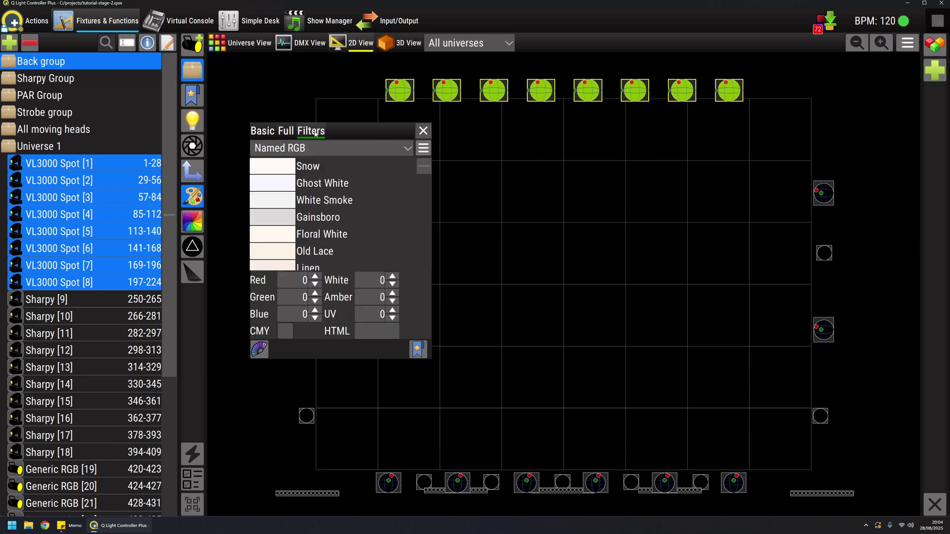
scroll(315, 225, "down", 4)
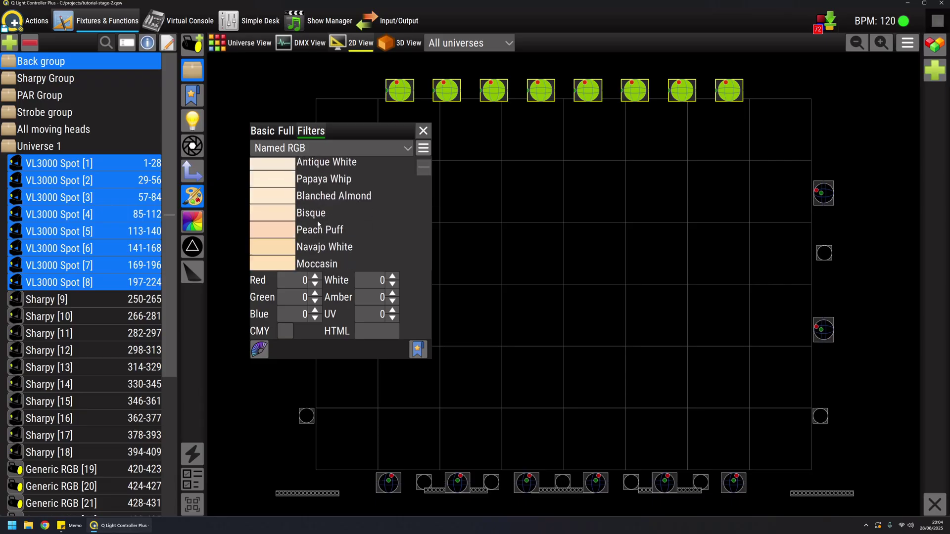
scroll(315, 225, "down", 1)
scroll(317, 209, "down", 3)
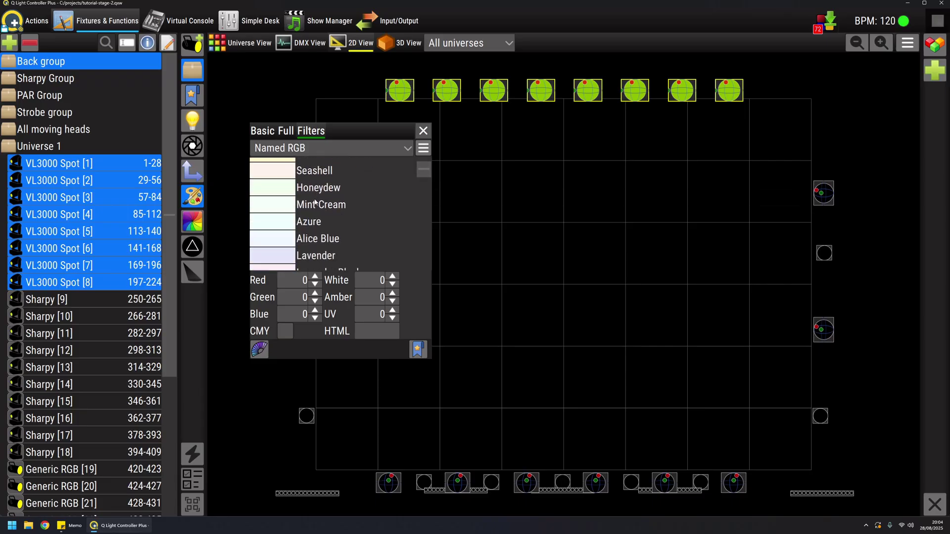
scroll(317, 209, "down", 5)
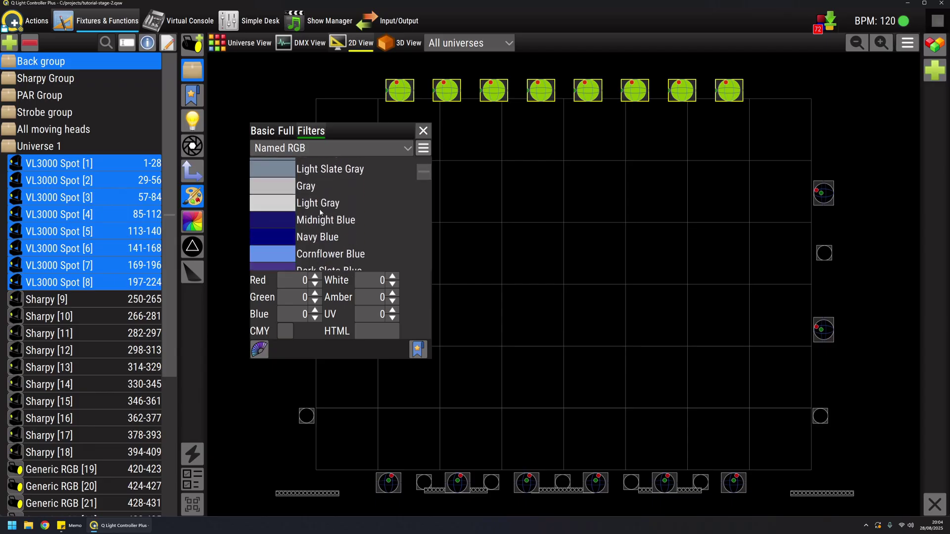
scroll(325, 235, "down", 3)
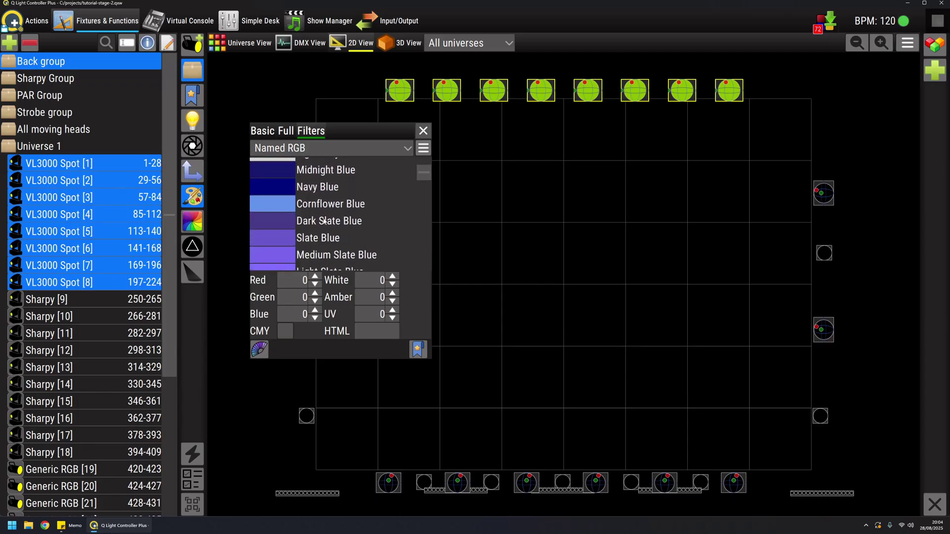
left_click(325, 221)
left_click(317, 171)
left_click(324, 225)
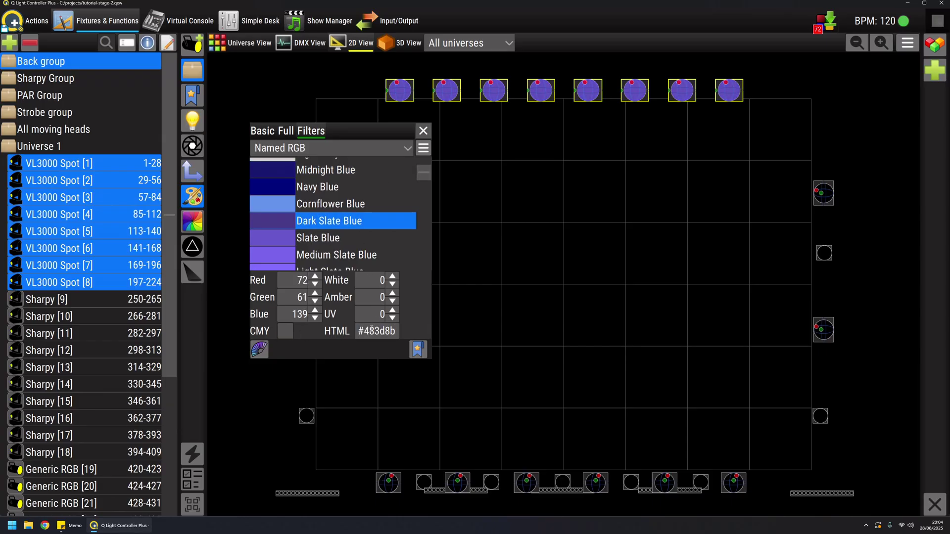
left_click(286, 332)
left_click(298, 332)
Close the colour palette and look through the Color Wheel presets
left_click(261, 131)
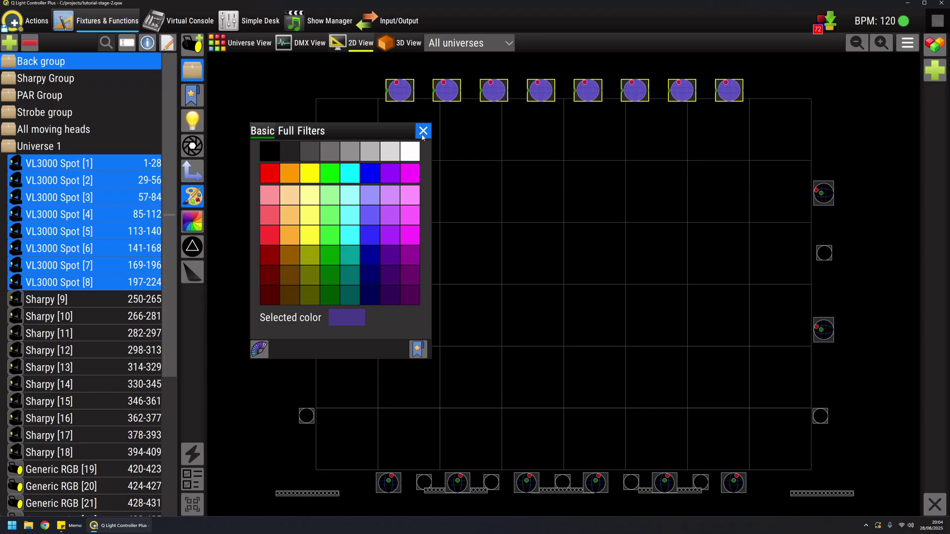
left_click(423, 131)
left_click(197, 223)
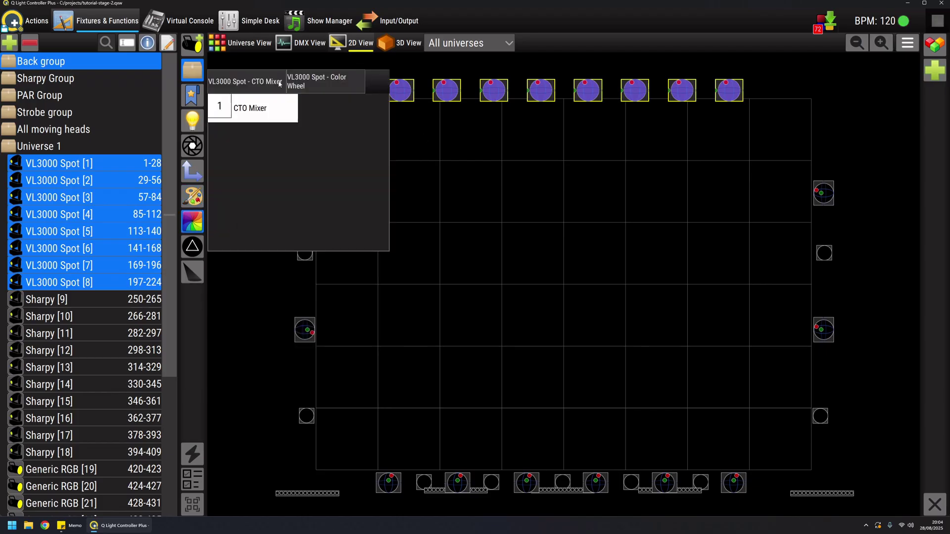
left_click(313, 86)
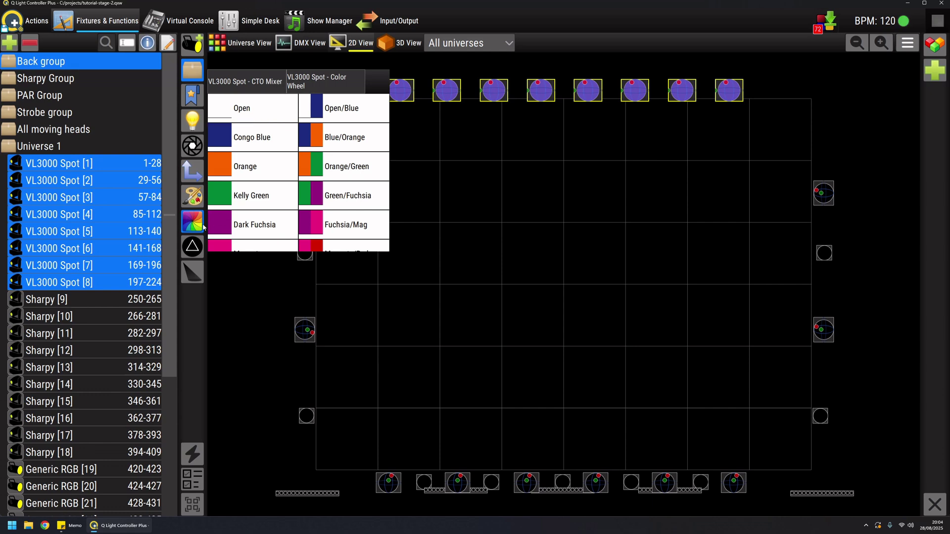
left_click(196, 246)
Give the spots the Circle of Ovals gobo from Gobo Wheel 3
left_click(197, 246)
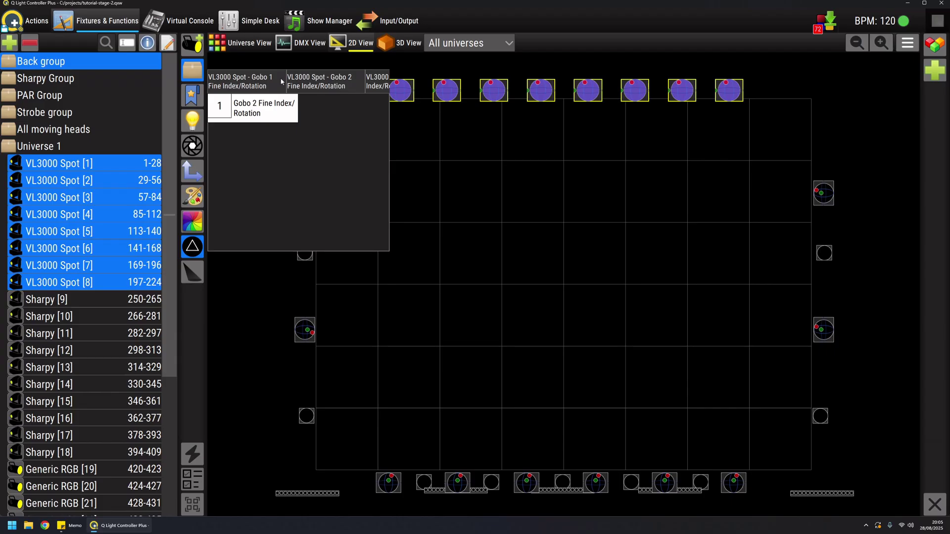
left_click(282, 82)
left_click(319, 82)
left_click(378, 82)
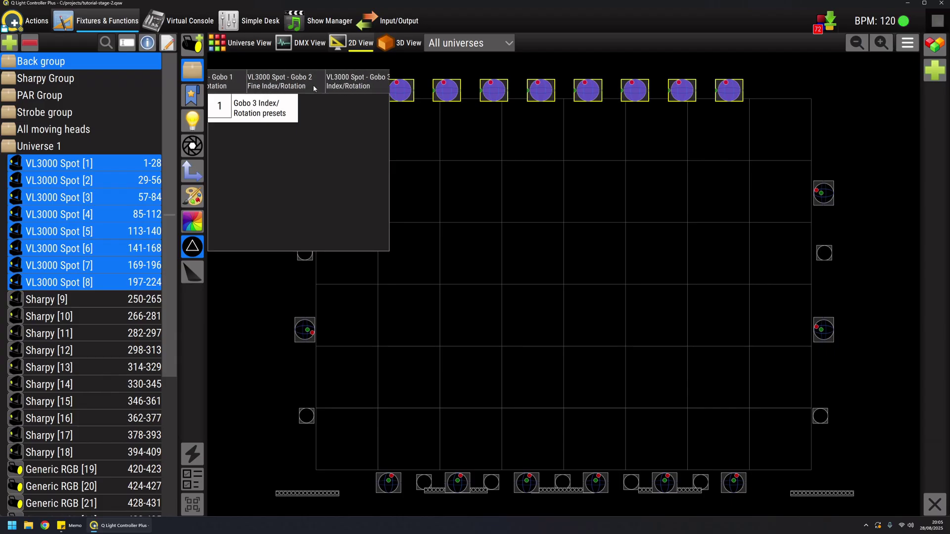
left_click(263, 84)
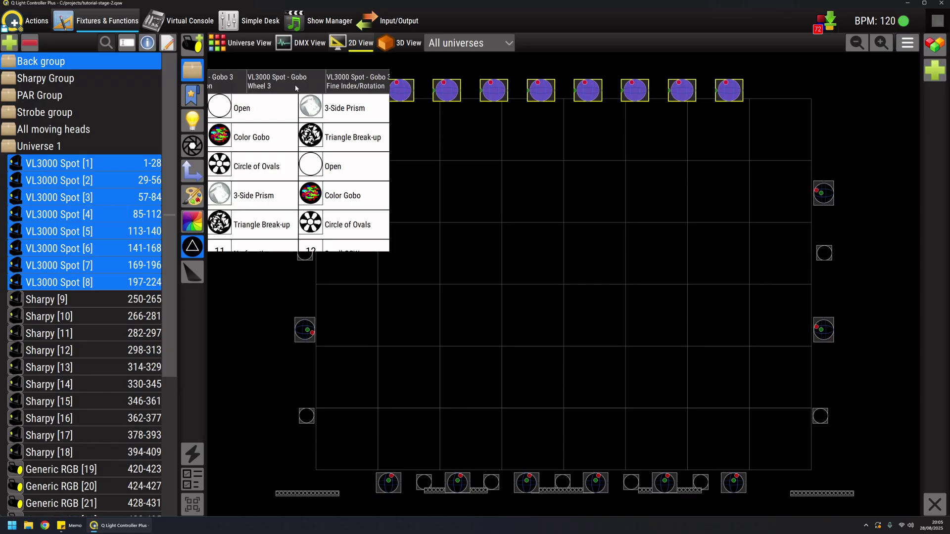
mouse_move(298, 84)
left_mouse_down()
mouse_move(274, 84)
mouse_move(303, 84)
left_mouse_up()
left_click(249, 84)
left_click(303, 84)
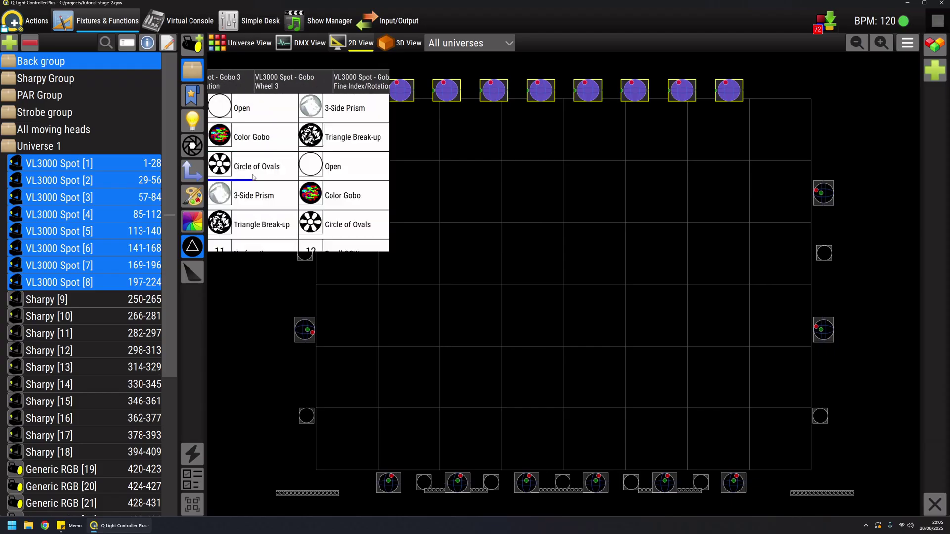
left_click(252, 177)
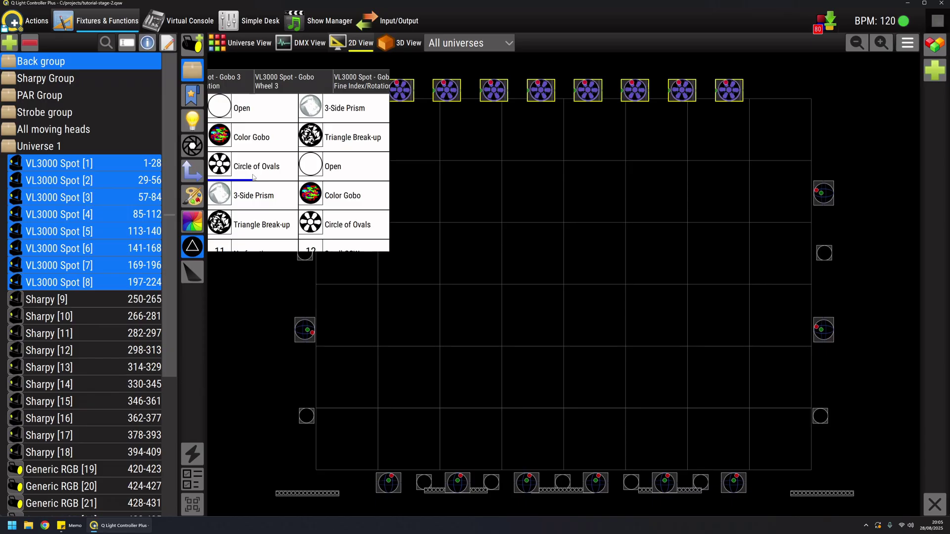
Narrow the spots' beam angle to about 19.42°
left_click(200, 272)
left_click_drag(270, 79, 303, 147)
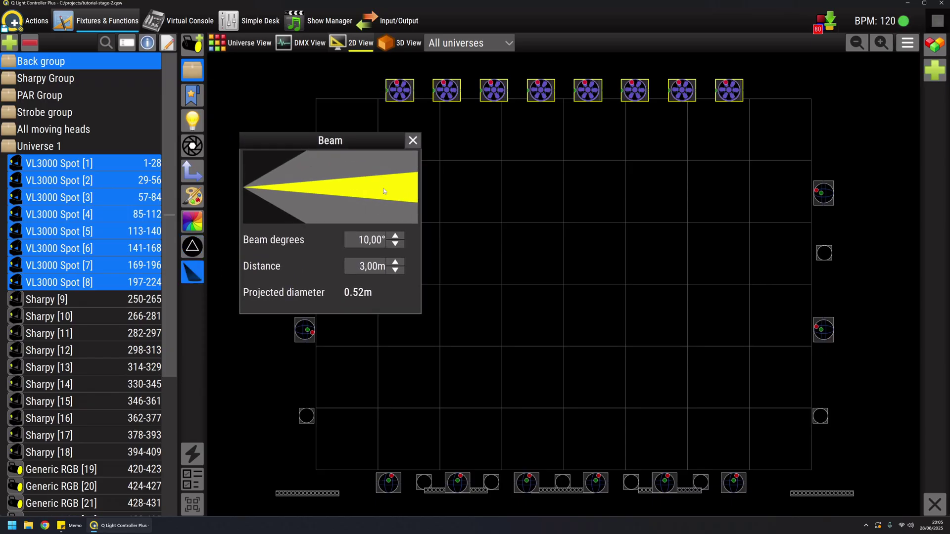
scroll(355, 243, "up", 20)
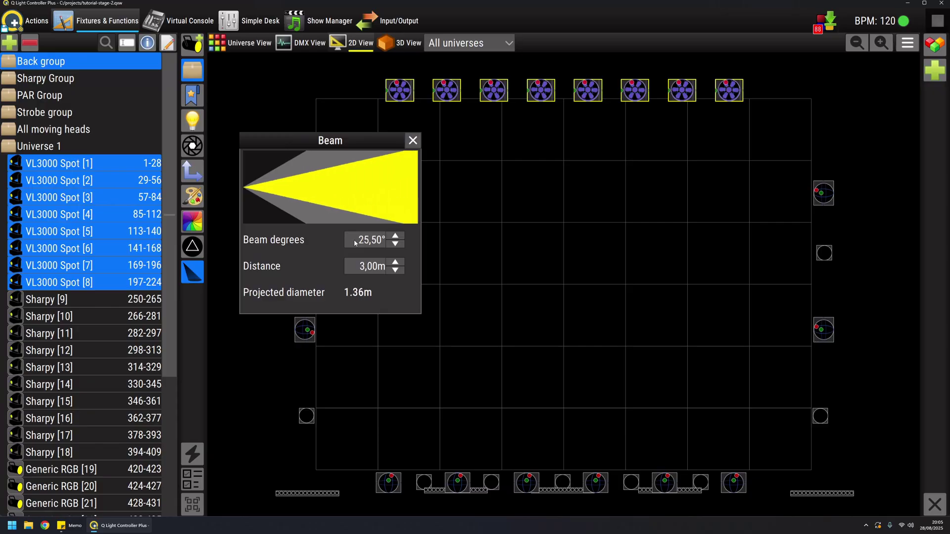
scroll(355, 243, "up", 11)
scroll(355, 243, "down", 2)
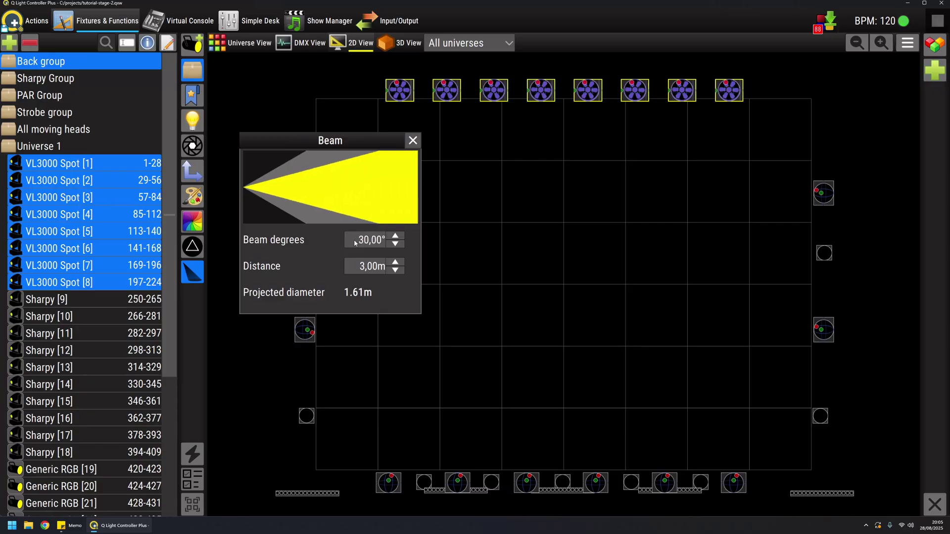
left_click(413, 141)
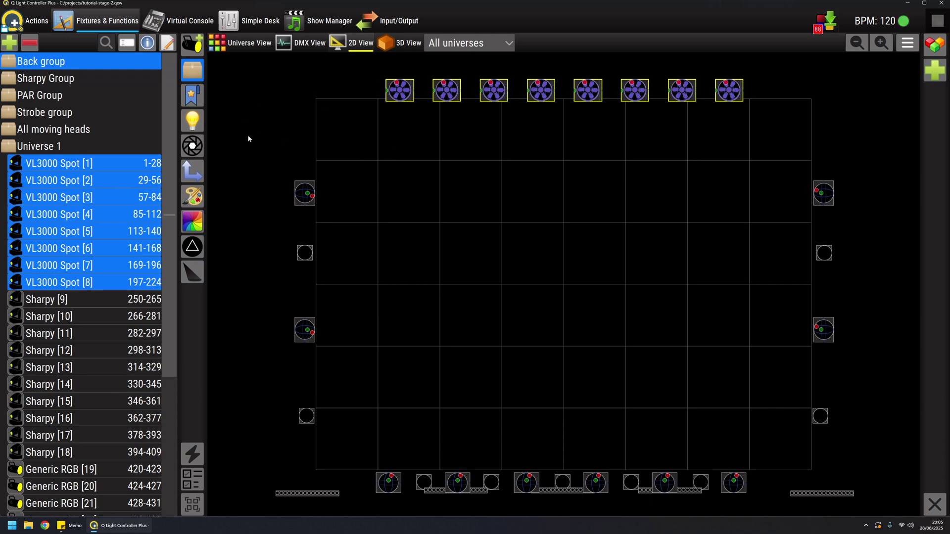
Show the stage in 3D and pan the spots to 180° so beams hit the stage
left_click(401, 42)
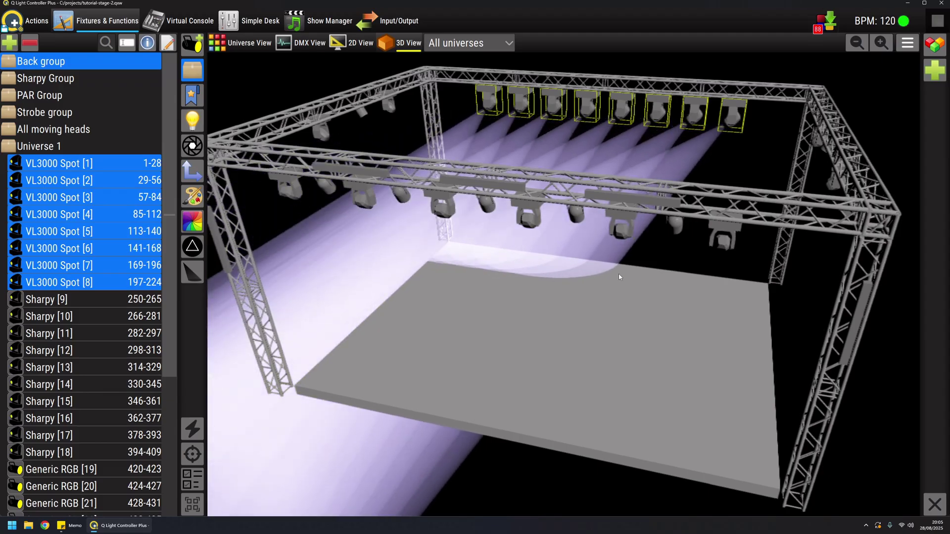
left_click(193, 171)
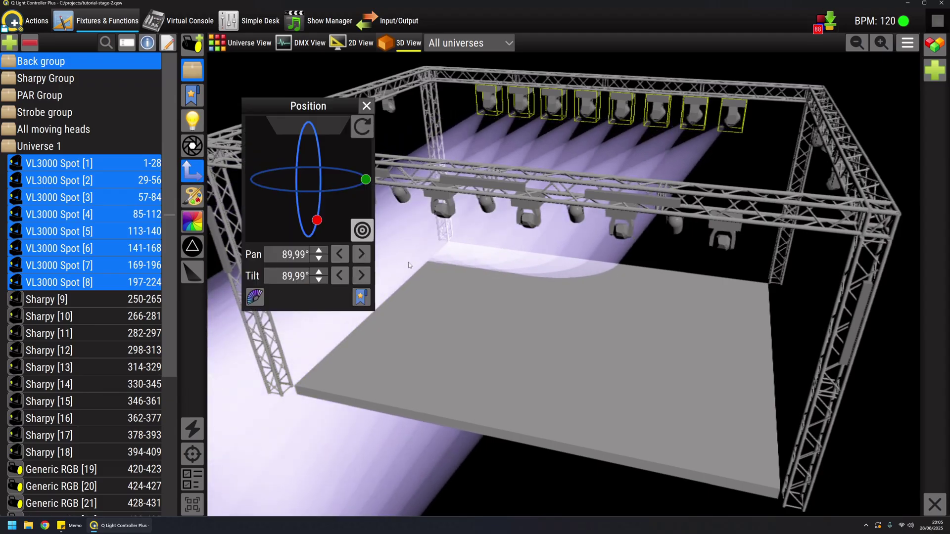
left_click(361, 254)
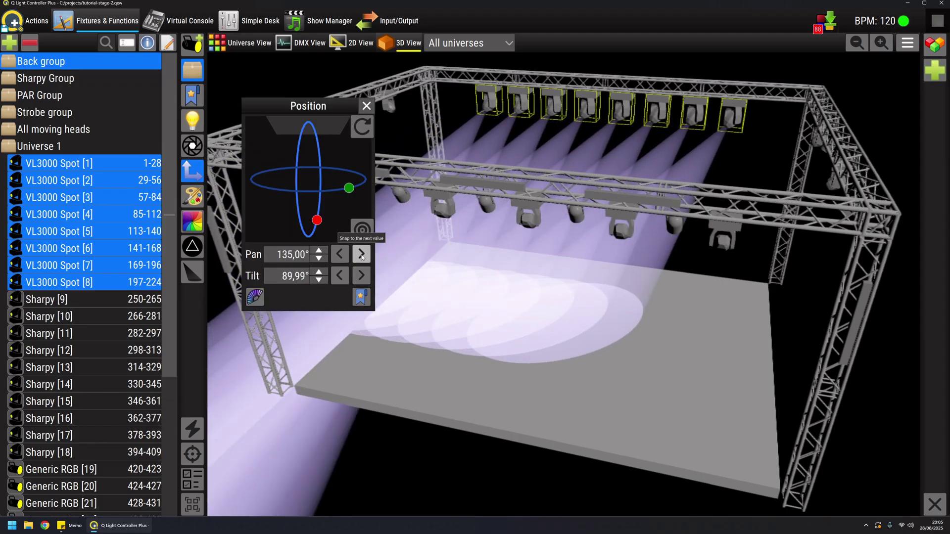
left_click(361, 254)
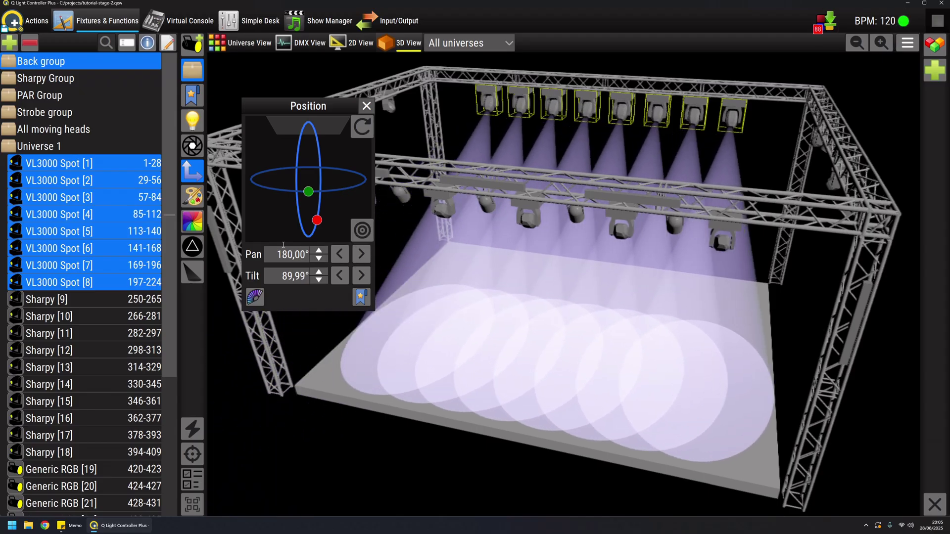
Fine-tune the beam angle again in the 3D view, ending at 19.42°
left_click(192, 271)
scroll(366, 241, "down", 6)
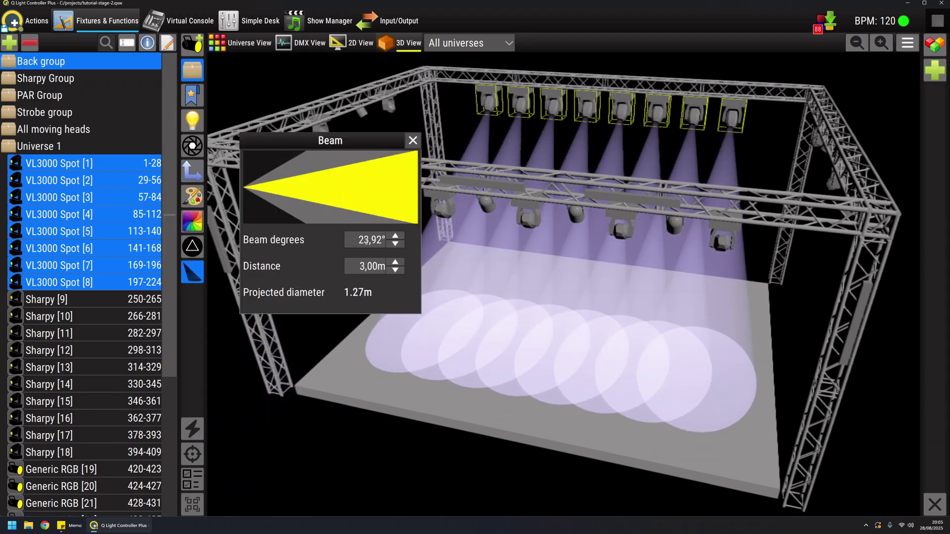
scroll(367, 241, "down", 5)
scroll(366, 241, "up", 1)
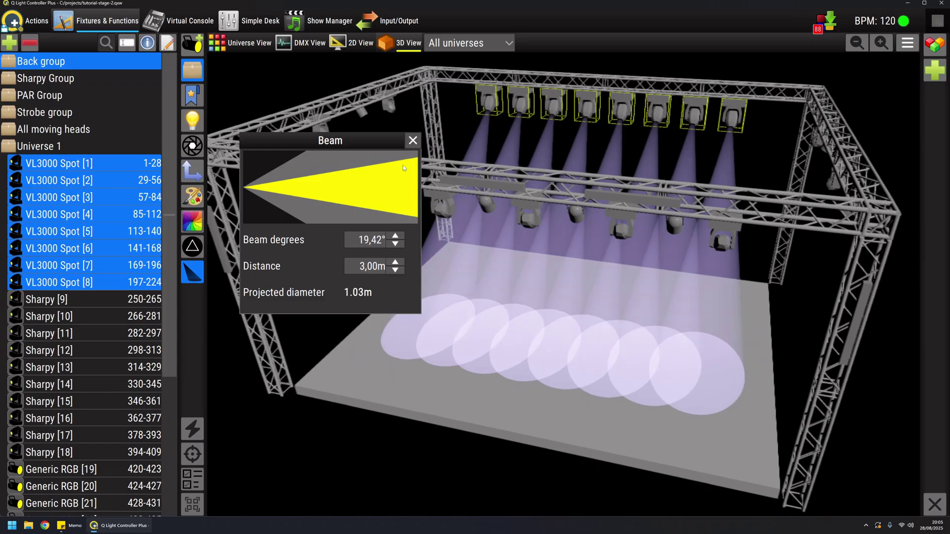
left_click(412, 141)
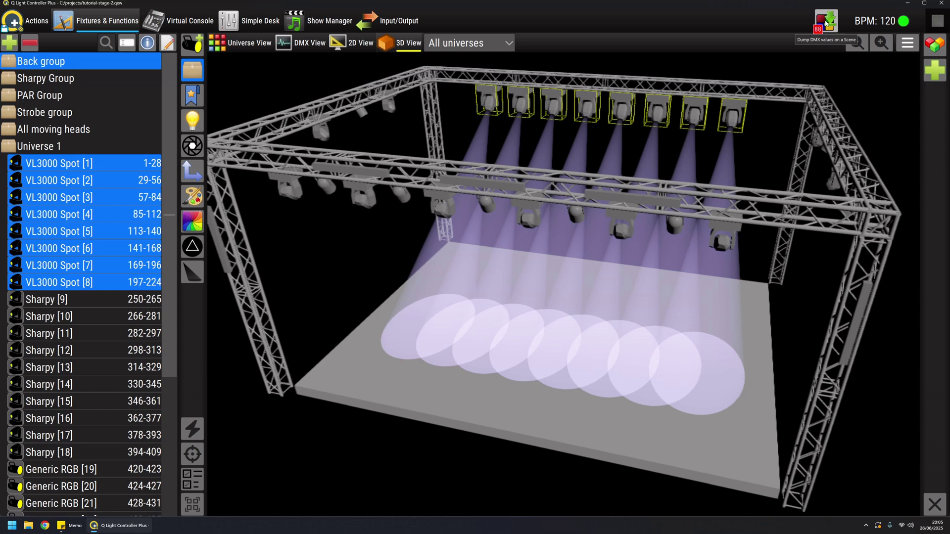
Return to the 2D view and rubber-band select all eight top-row VL3000 Spots
left_click(351, 42)
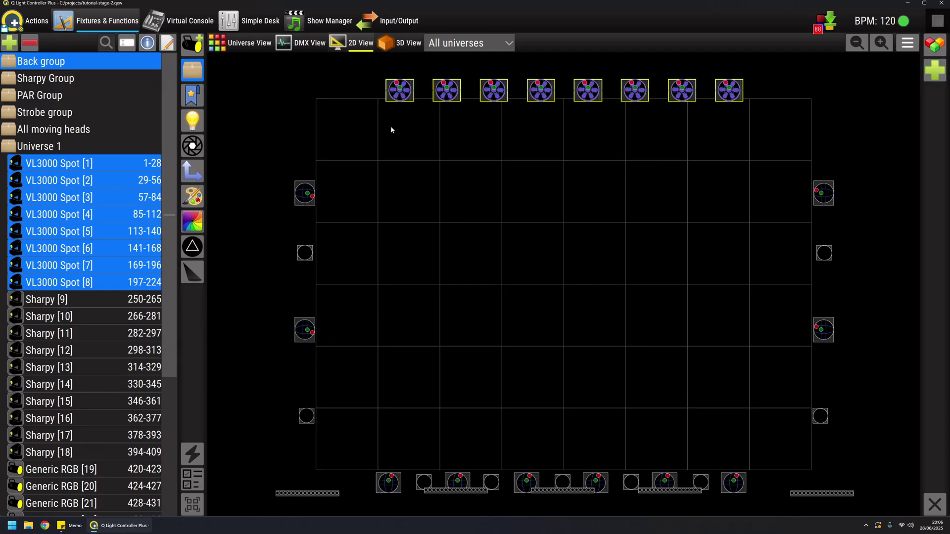
left_click(538, 166)
left_click_drag(356, 64, 570, 123)
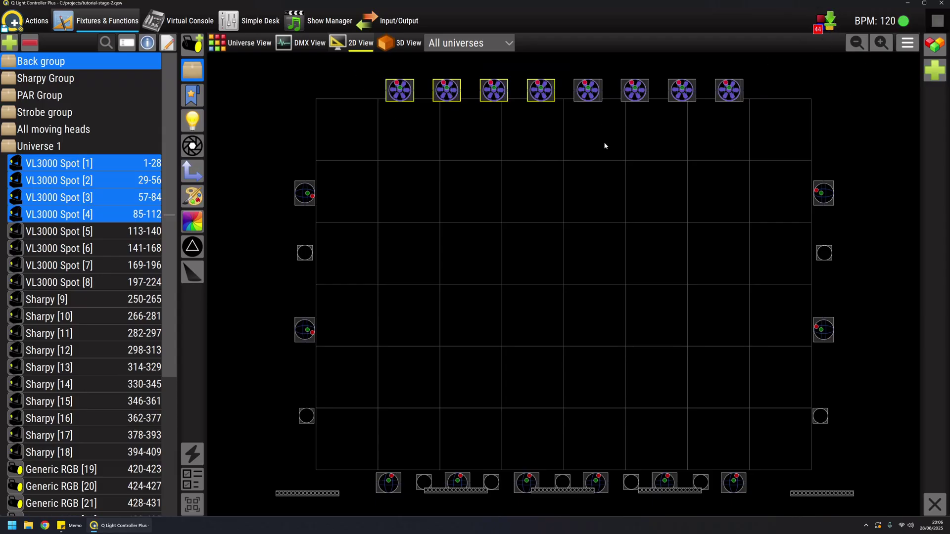
left_click(361, 70)
left_click_drag(360, 66, 768, 135)
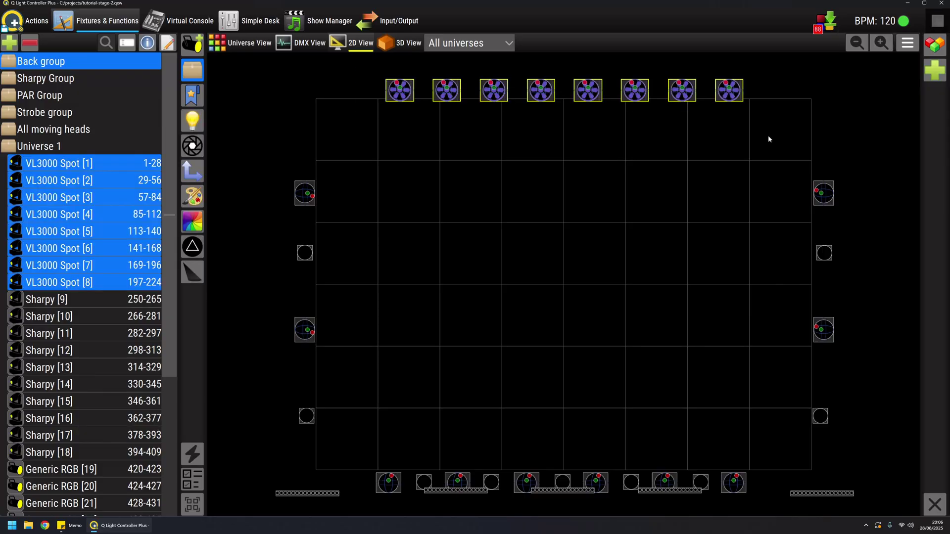
left_click(824, 23)
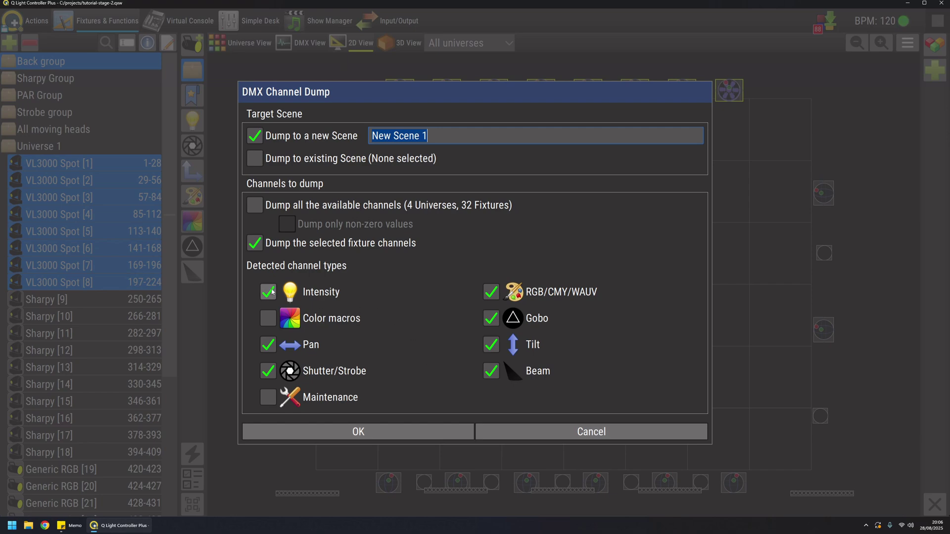
Dump only the spots' Intensity channels into a new scene named 'Dimmer at 75%'
left_click(268, 345)
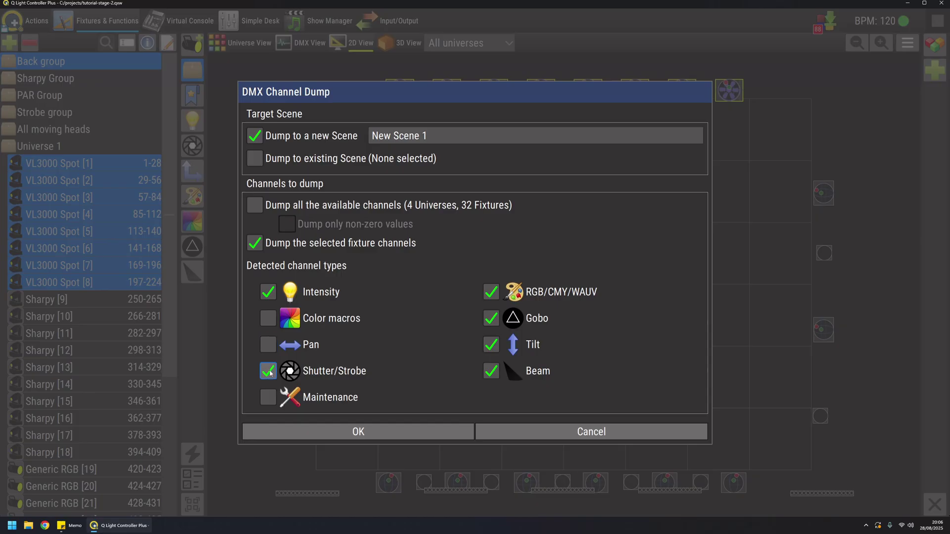
left_click(268, 371)
left_click(491, 371)
left_click(491, 344)
left_click(491, 318)
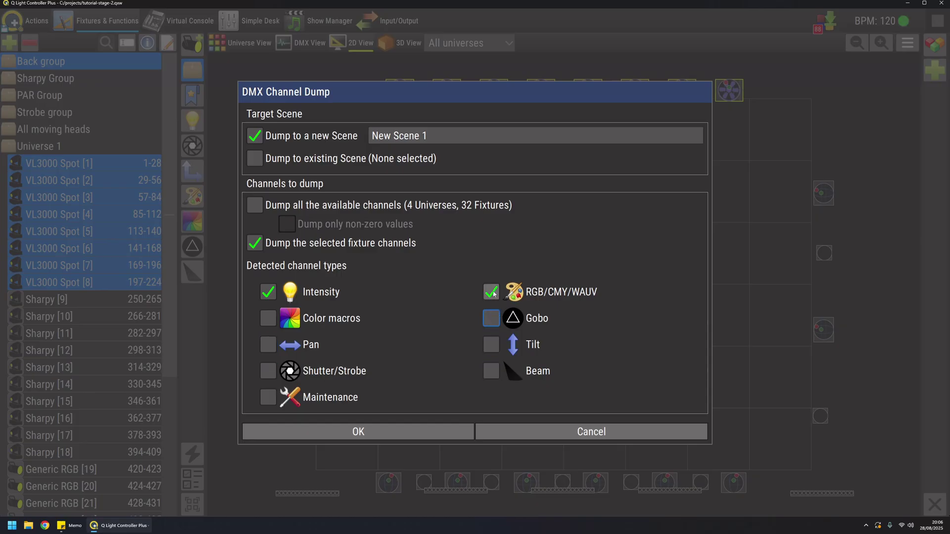
left_click(491, 292)
left_click(476, 141)
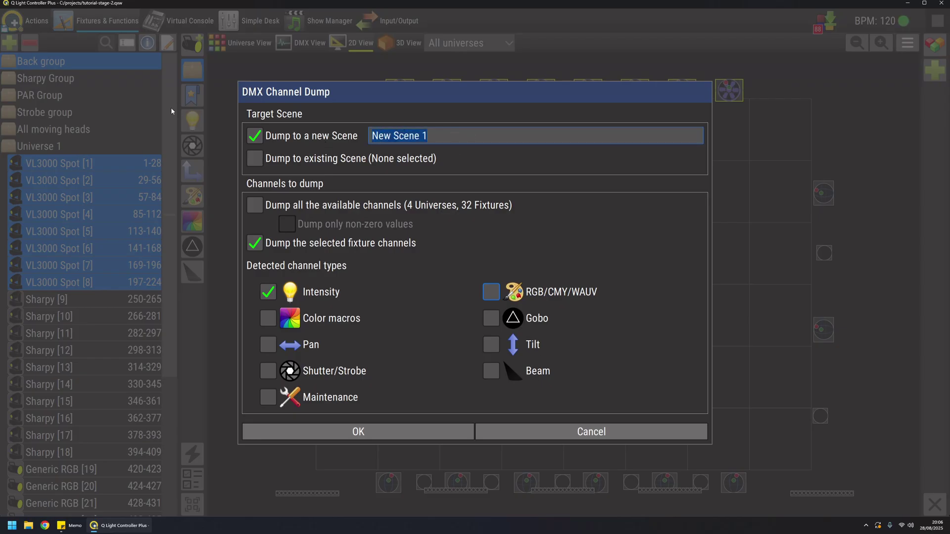
type("Dimmer at ")
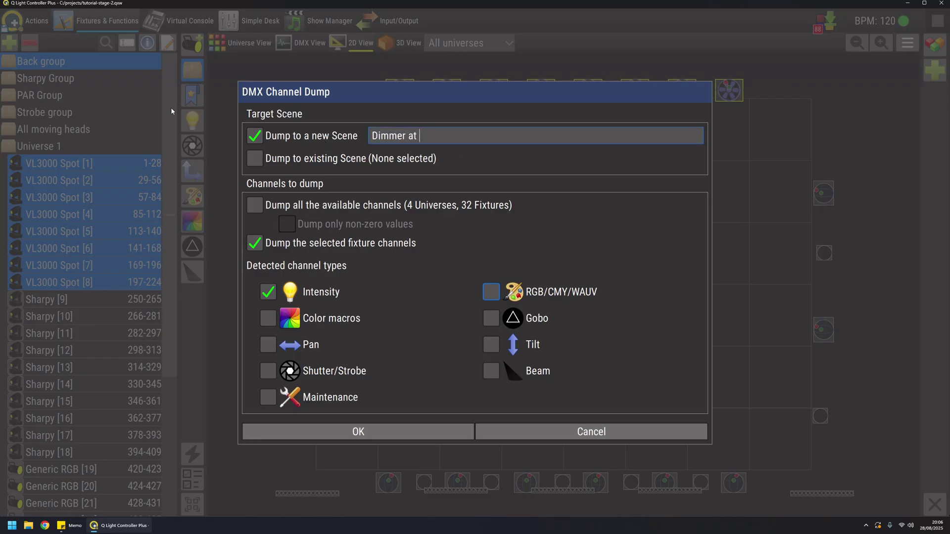
type("75%")
left_click(401, 427)
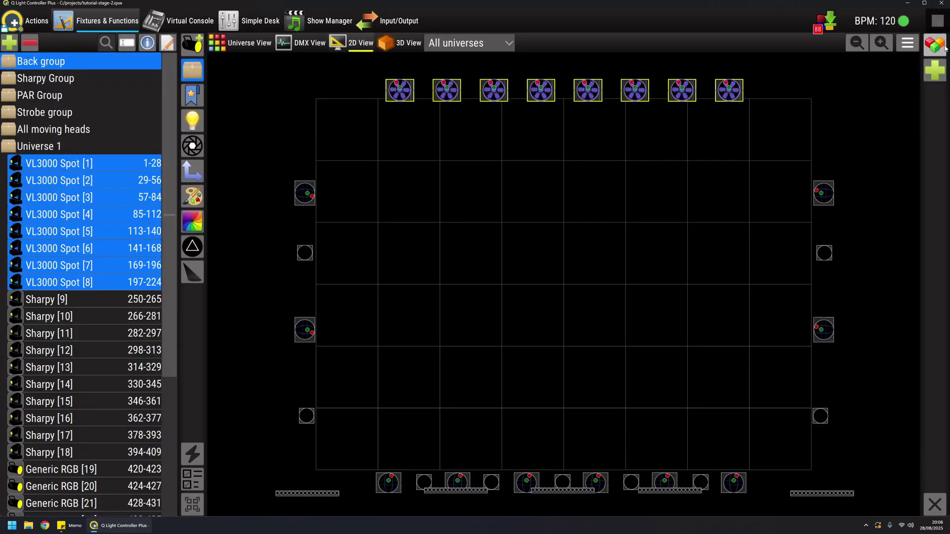
Inspect the Dimmer at 75% scene from the Functions list
left_click(934, 44)
double_click(754, 64)
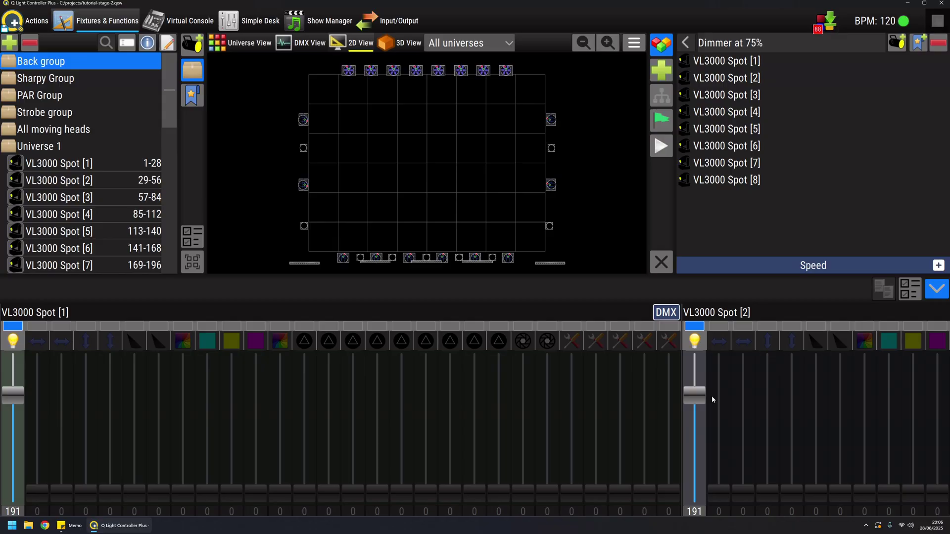
left_click(686, 43)
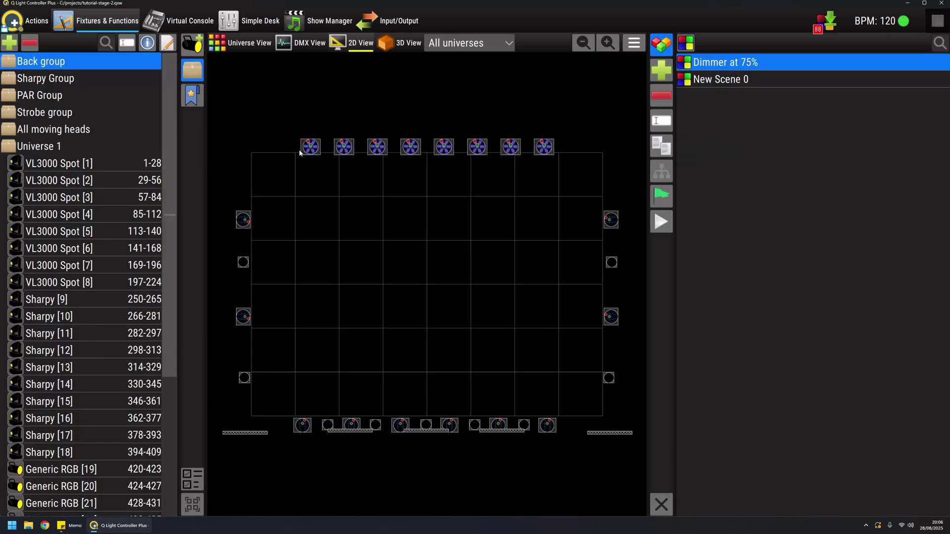
Dump only the eight spots' Pan and Tilt channels into a scene named 'Position front'
left_click_drag(268, 119, 578, 198)
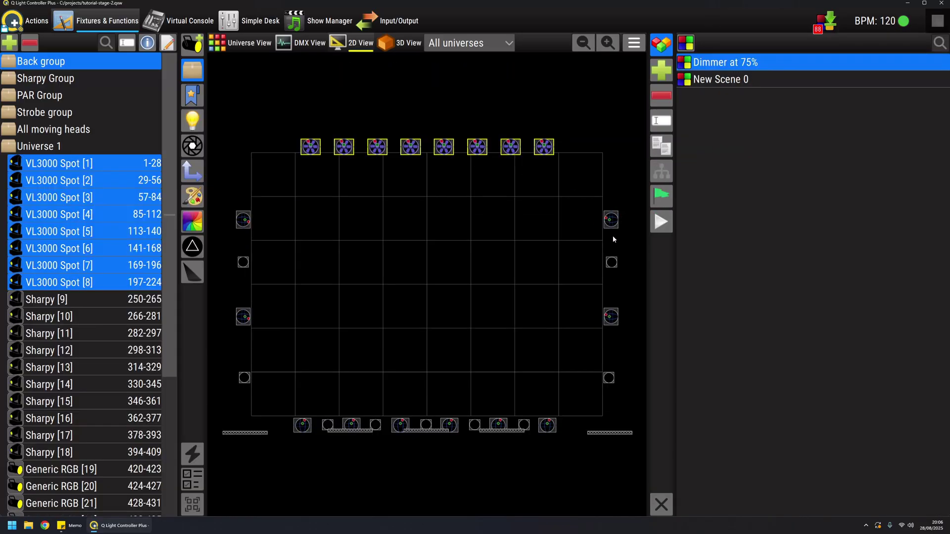
left_click(817, 29)
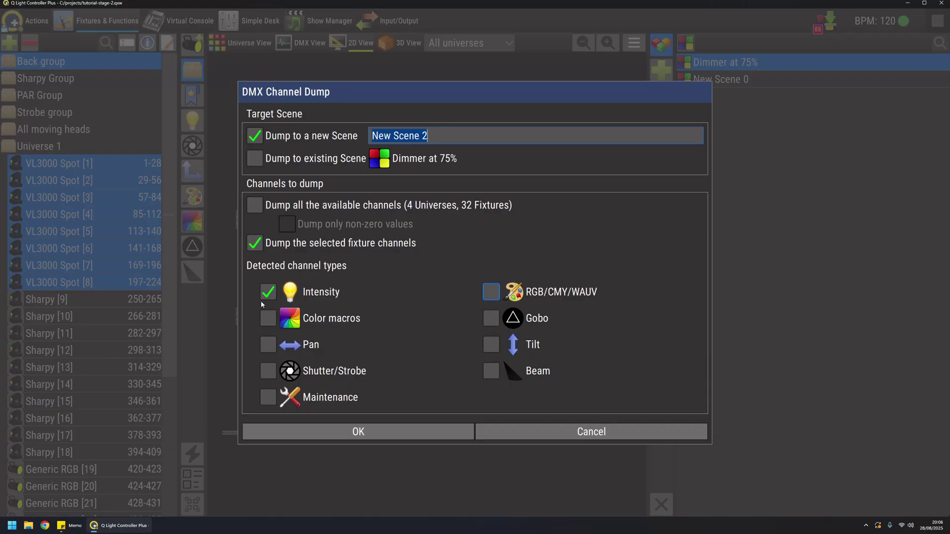
left_click(268, 293)
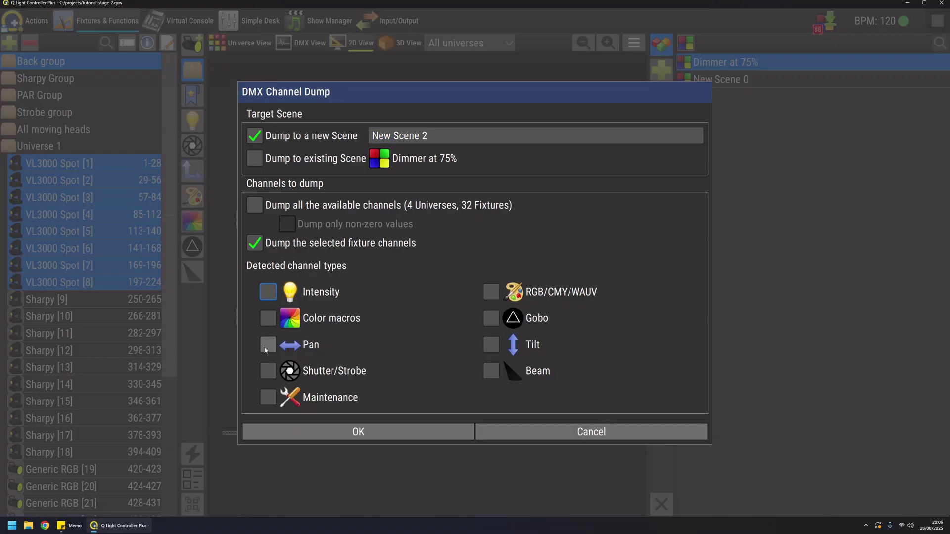
left_click(268, 345)
left_click(491, 345)
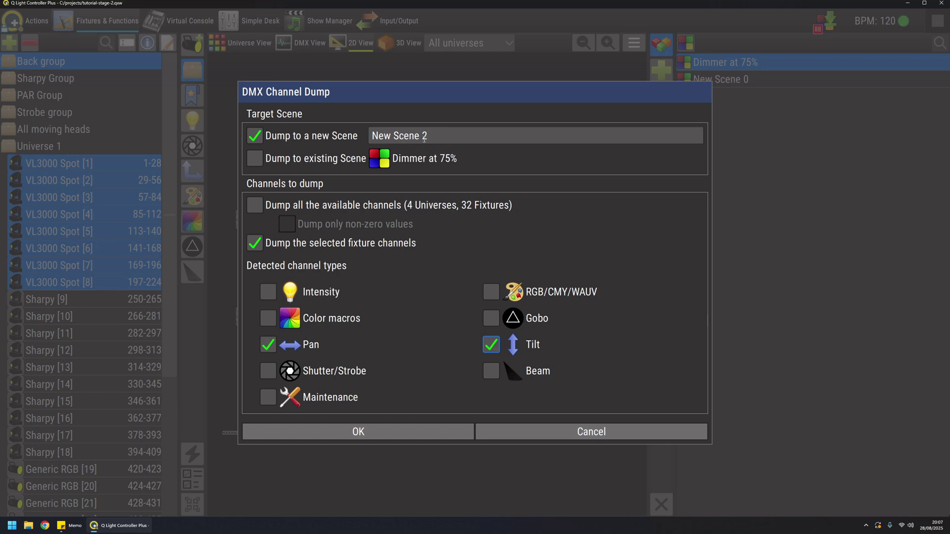
left_click(291, 126)
type("Position")
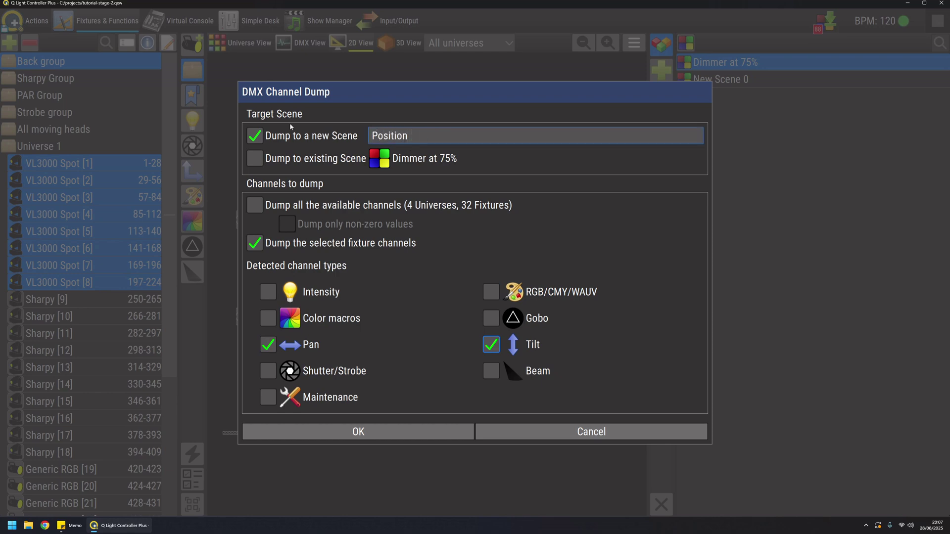
type(" front")
left_click(358, 431)
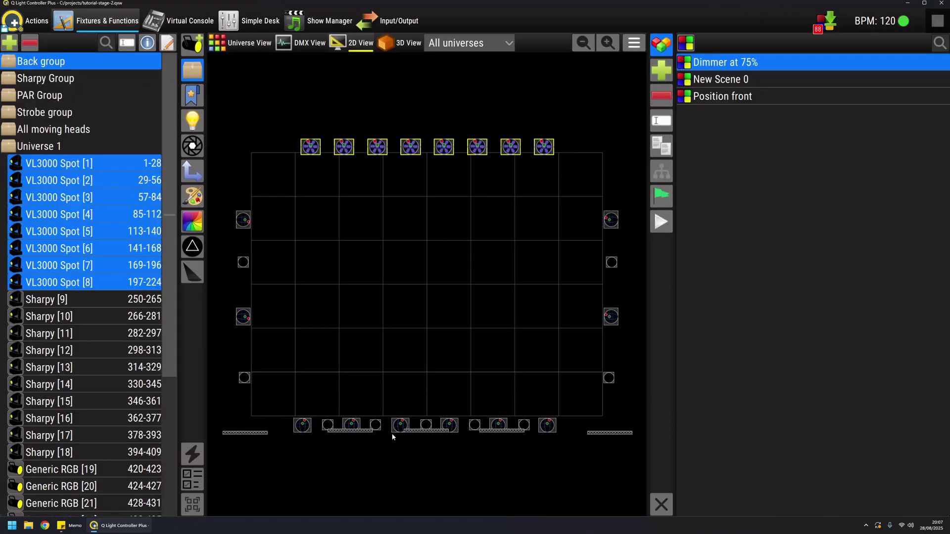
Dump only the Shutter/Strobe channels into a new scene named 'Shutter open'
left_click(825, 21)
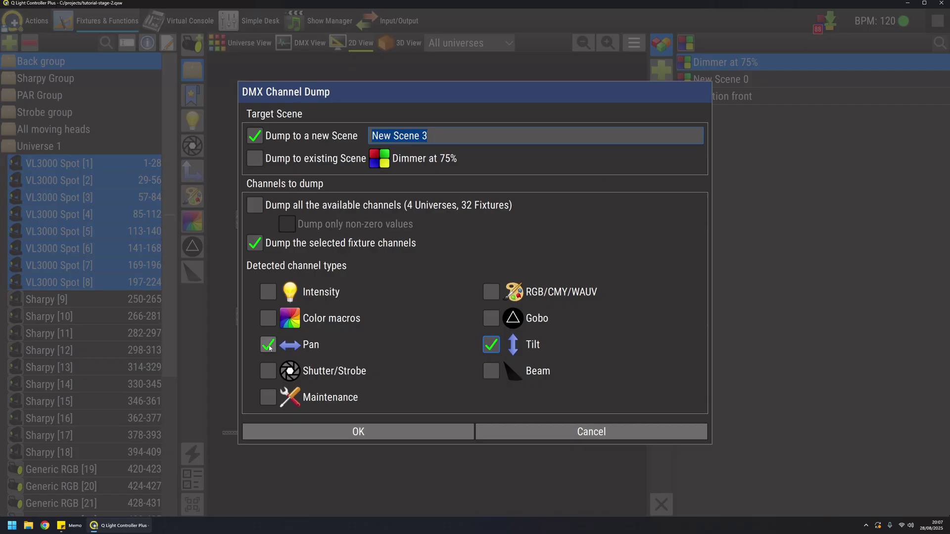
left_click(268, 345)
left_click(491, 345)
left_click(268, 371)
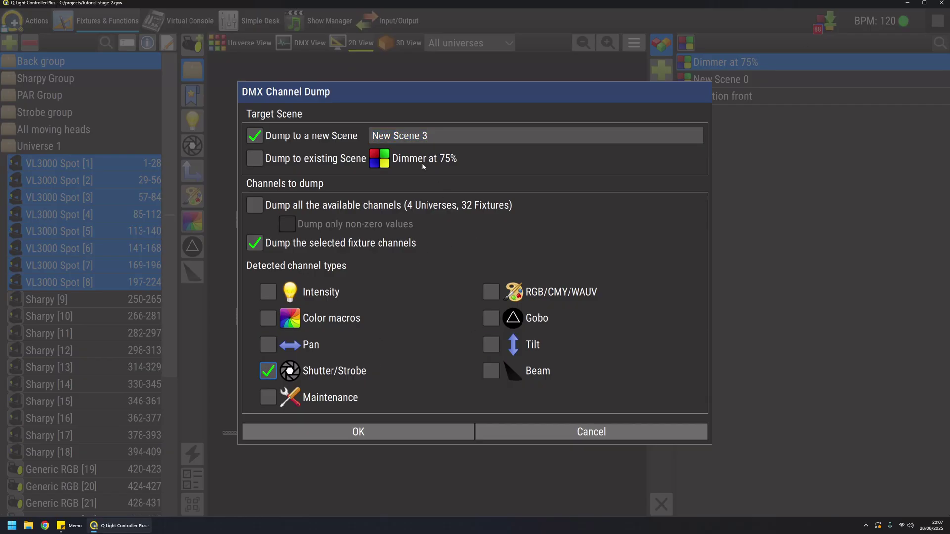
left_click(396, 135)
type("Shutter open")
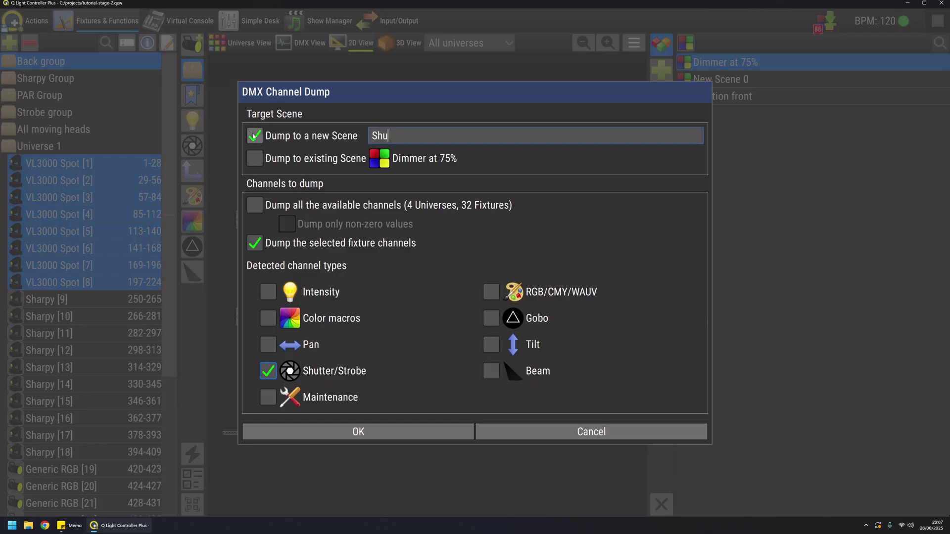
left_click(405, 431)
Set up a second dump of only the RGB/CMY/WAUV channels, named 'Light blue'
left_click(824, 26)
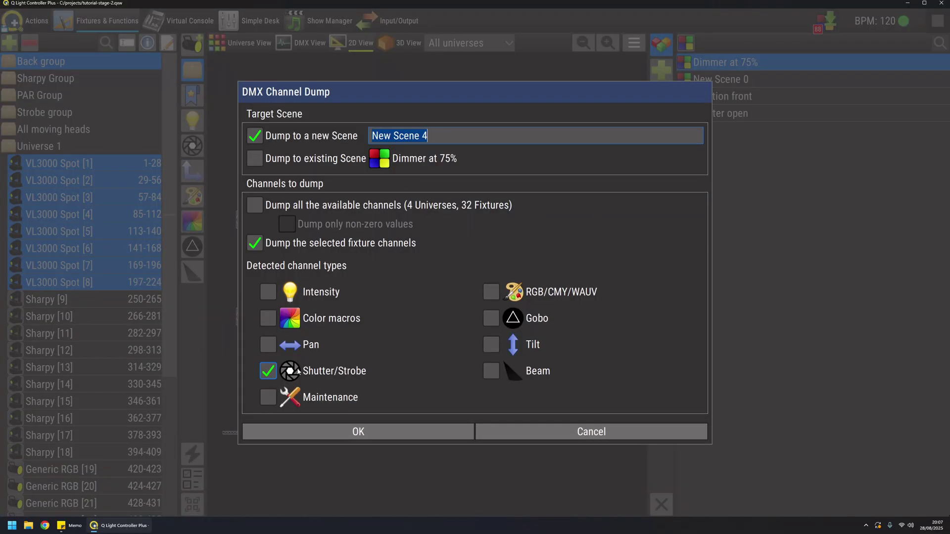
left_click(490, 292)
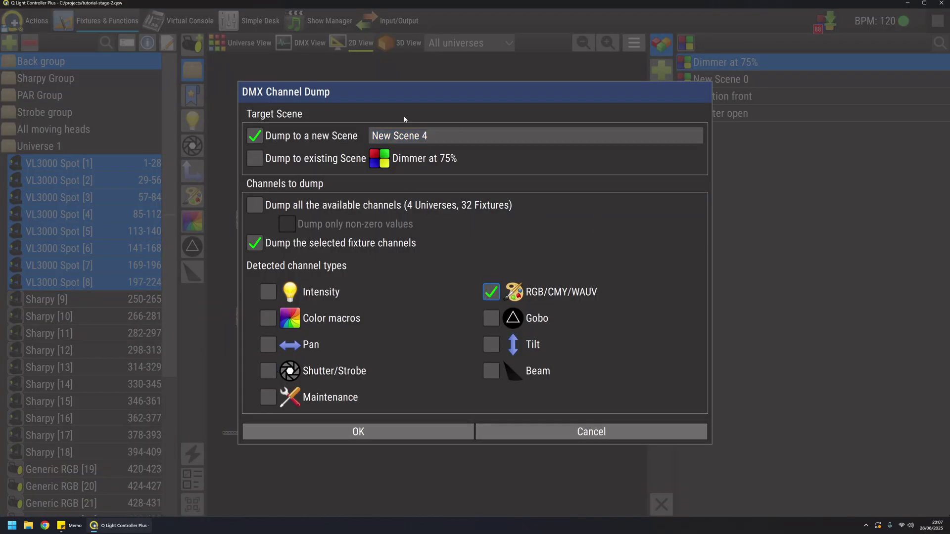
left_click(447, 136)
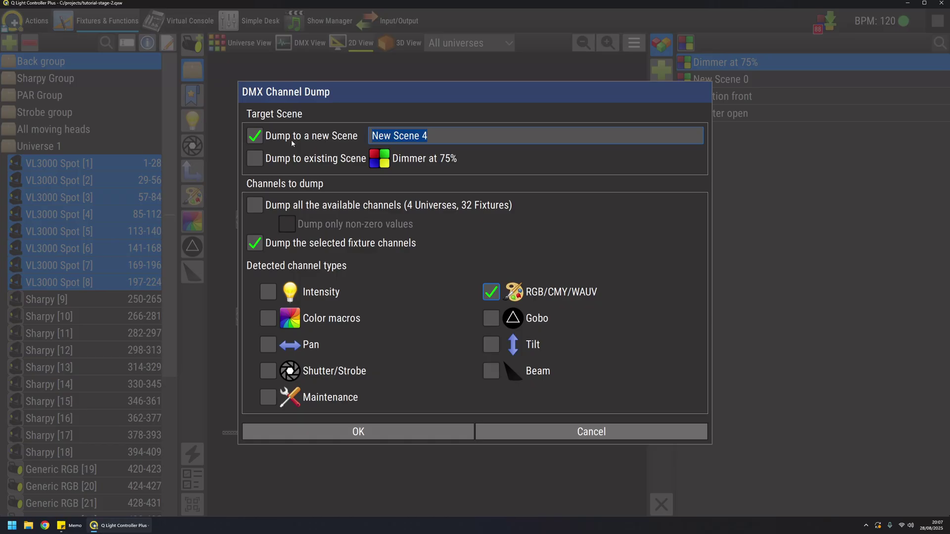
type("Ne")
key("BackSpace")
key("BackSpace")
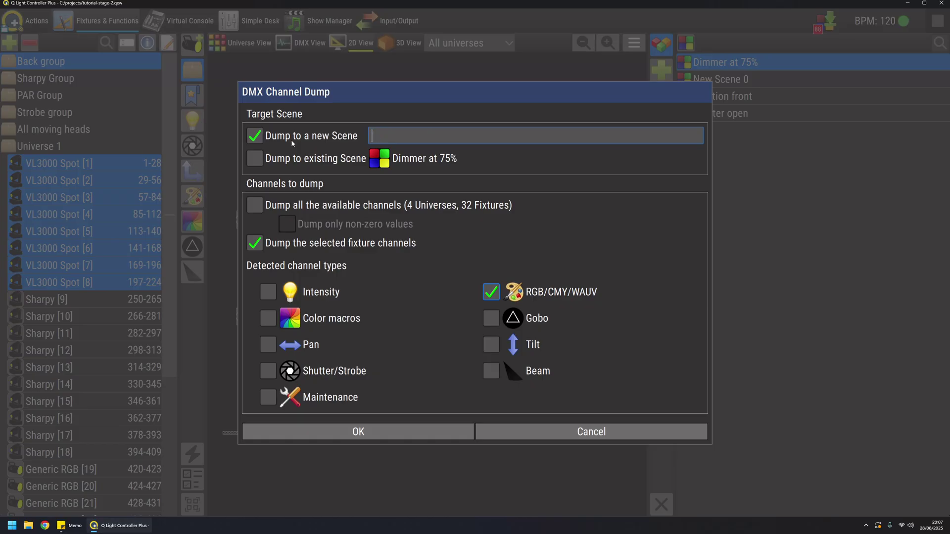
type("Light blue")
Save the Light blue scene and select the Position front scene in 3D view
left_click(392, 432)
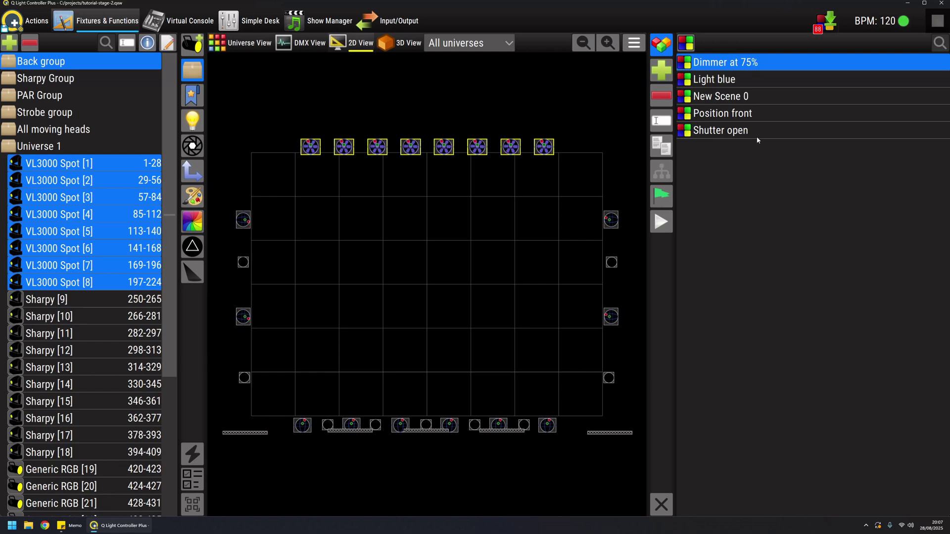
left_click(381, 49)
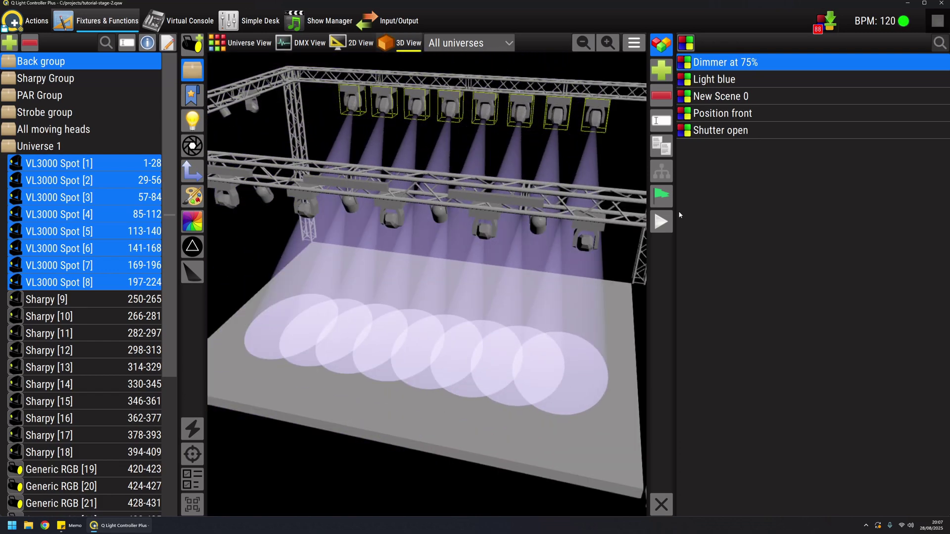
left_click(723, 118)
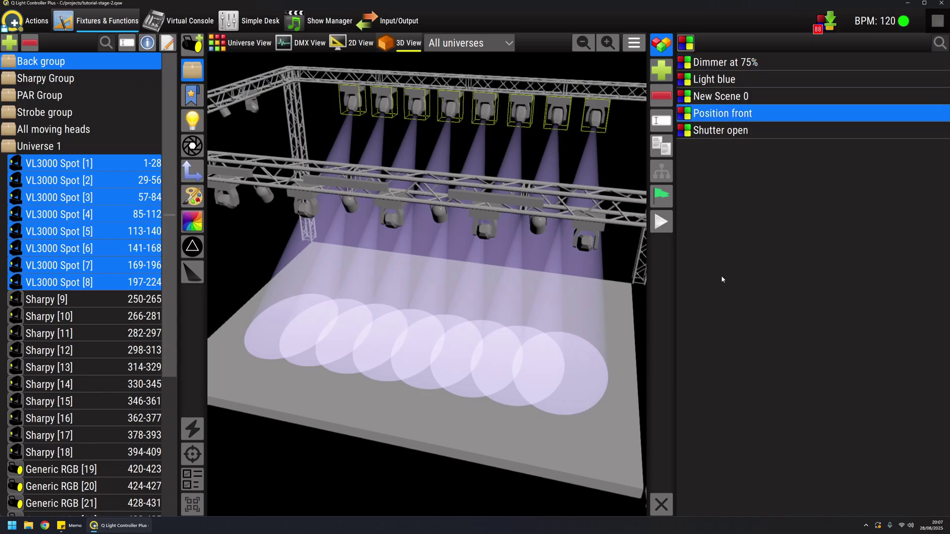
Raise the spots' tilt to about 114.48° in the Position tool, then start a channel dump
left_click(192, 171)
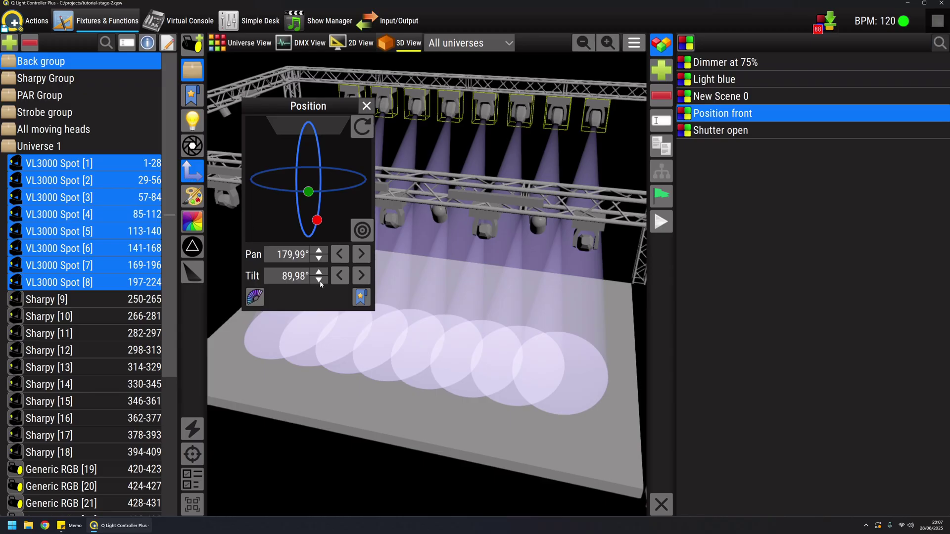
scroll(280, 277, "up", 5)
scroll(280, 279, "up", 19)
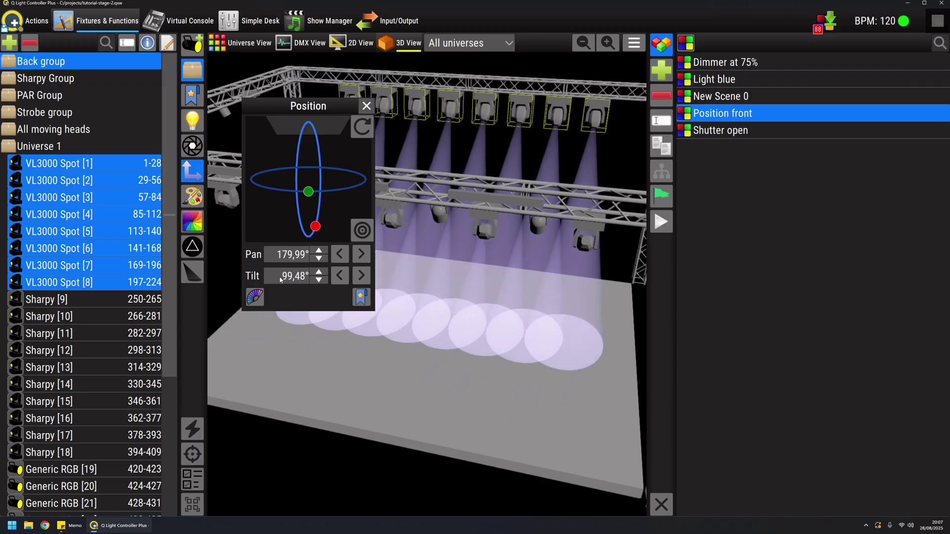
scroll(280, 279, "up", 1)
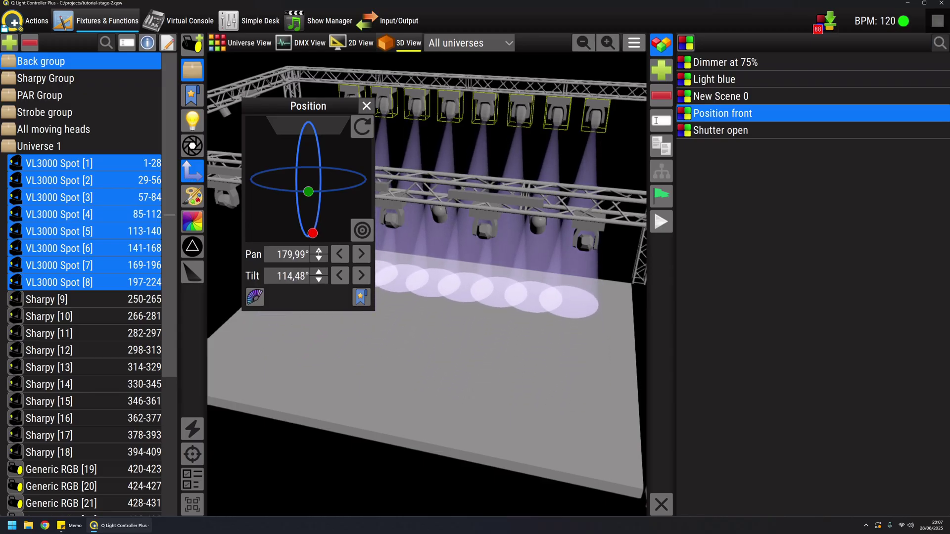
left_click(366, 106)
left_click(822, 24)
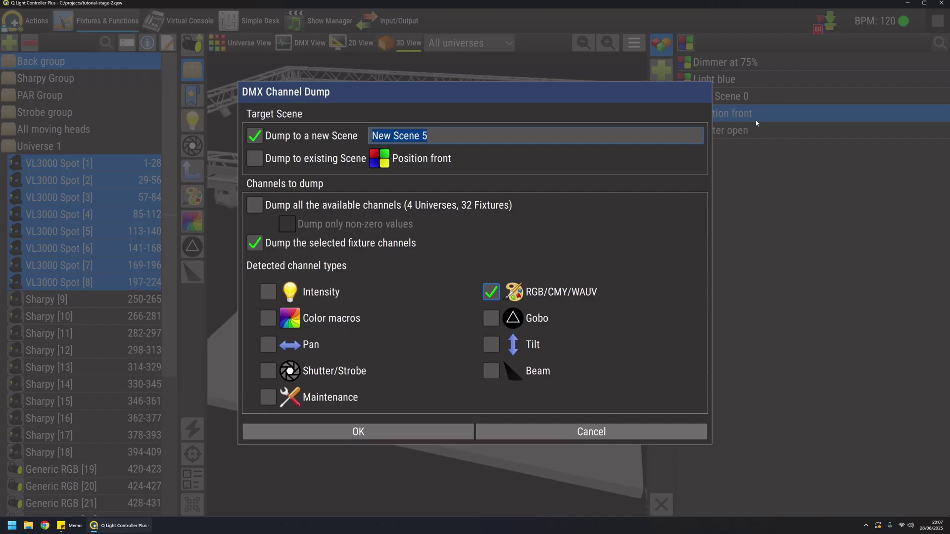
Dump only the tilt channels into the existing Position front scene and review it in the editor
left_click(254, 159)
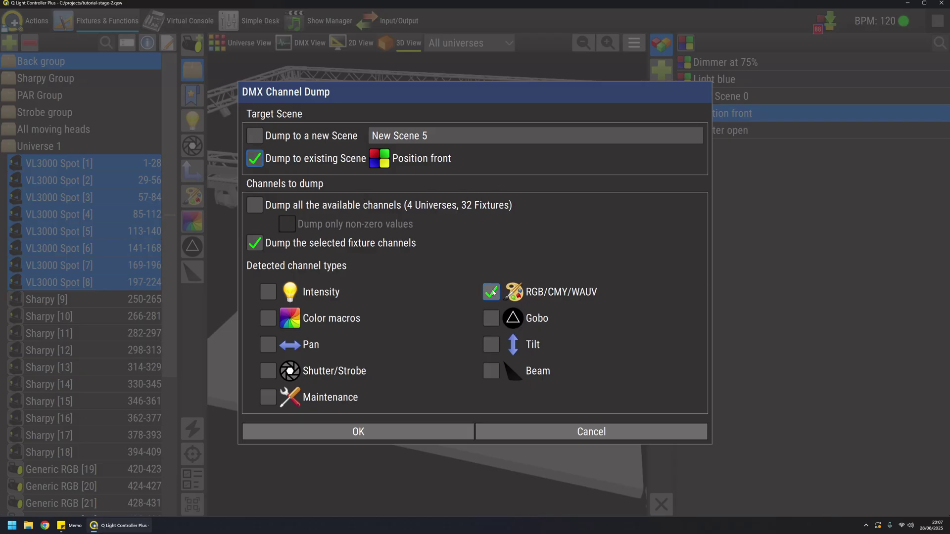
left_click(491, 344)
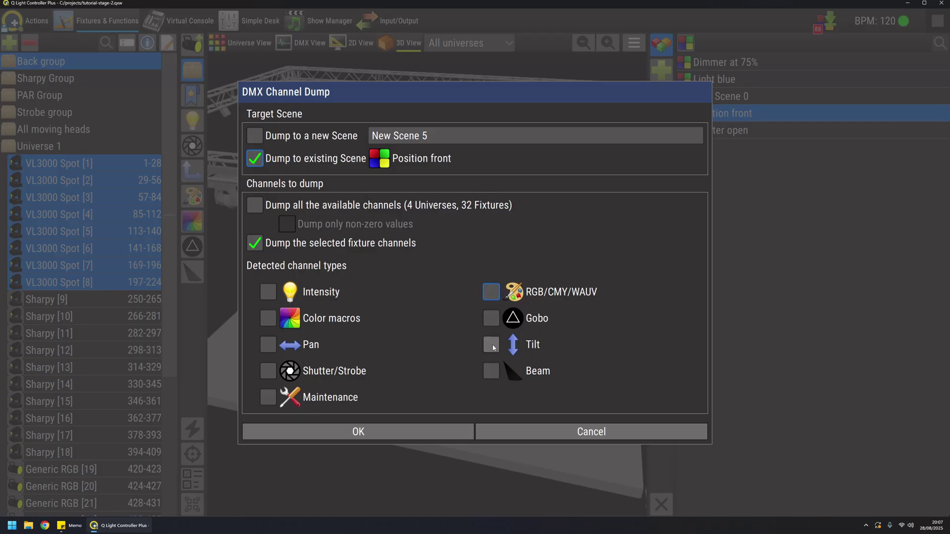
left_click(372, 429)
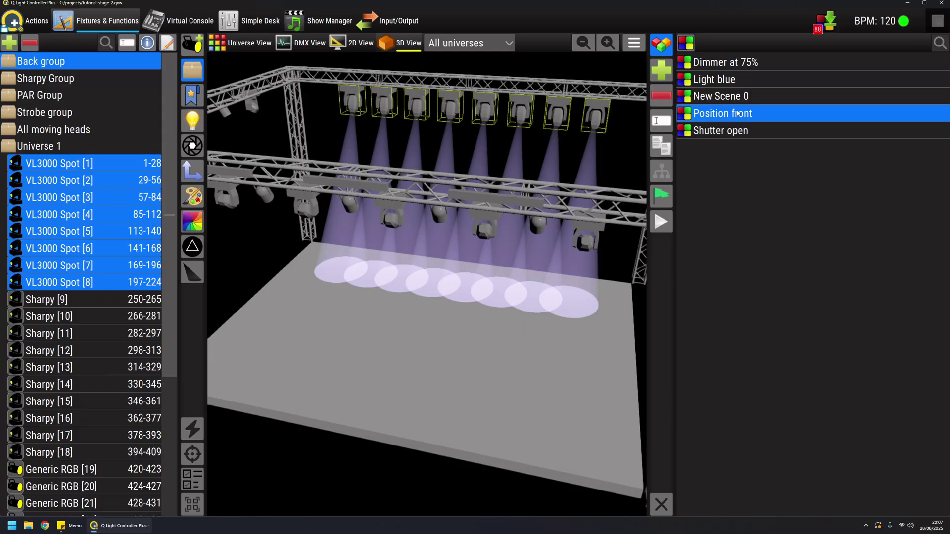
double_click(737, 113)
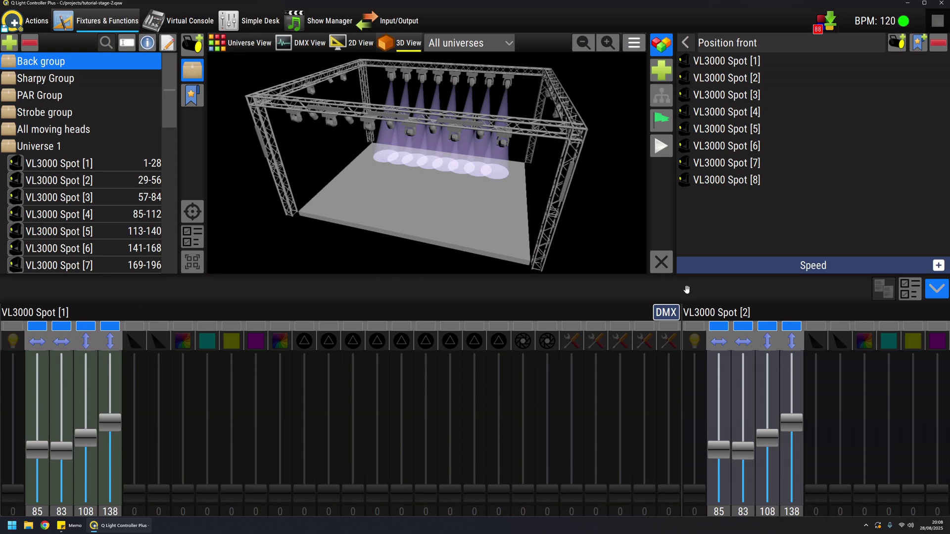
left_click_drag(597, 293, 598, 310)
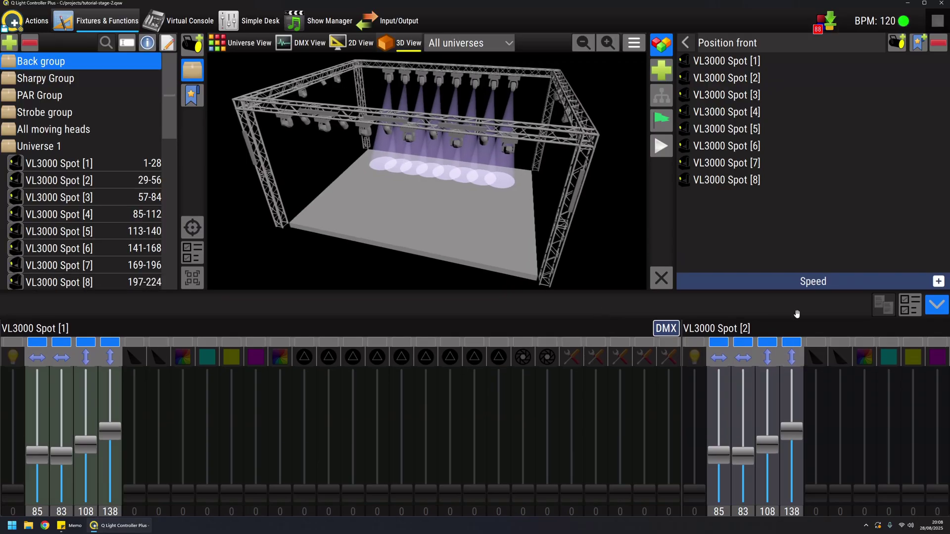
left_click(692, 45)
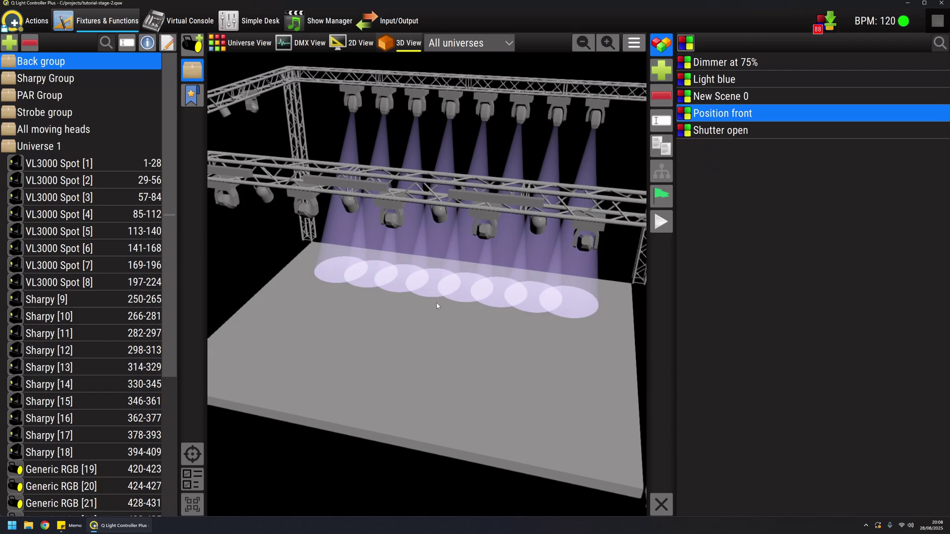
Hide the fixture tree and function list, stop all light output, and switch to 2D view
left_click(192, 70)
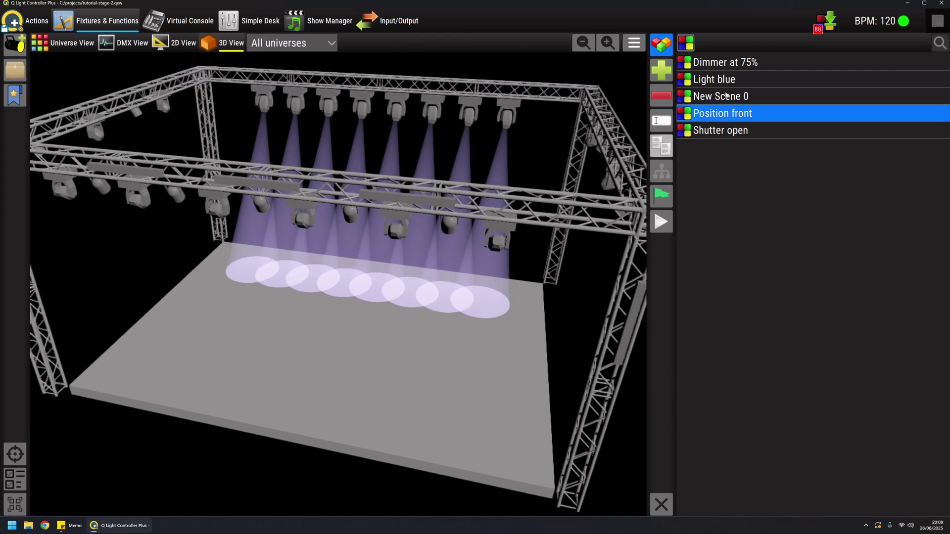
left_click(669, 50)
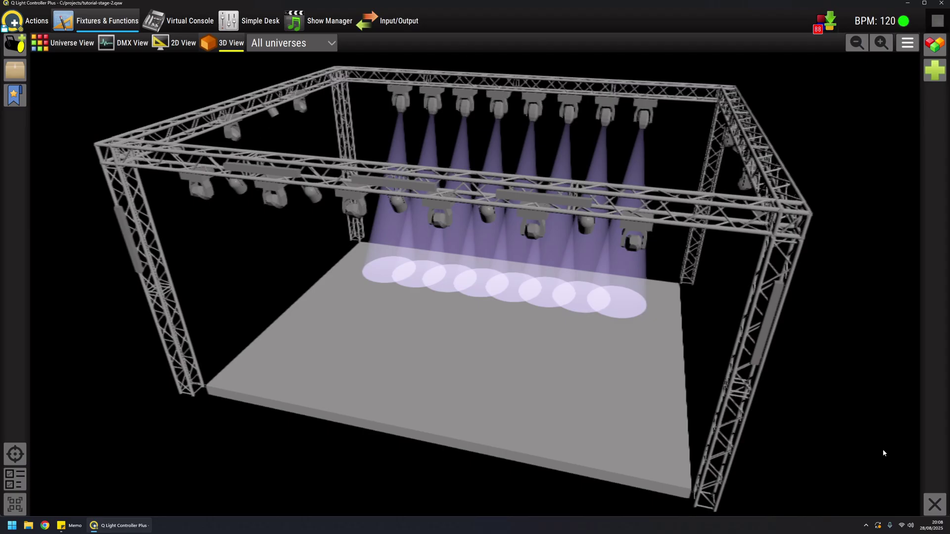
left_click(935, 505)
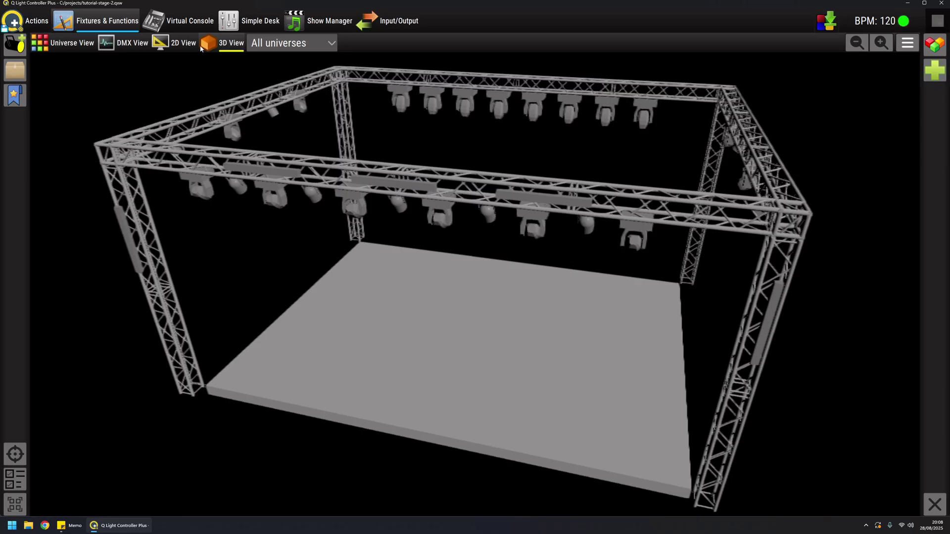
left_click(187, 45)
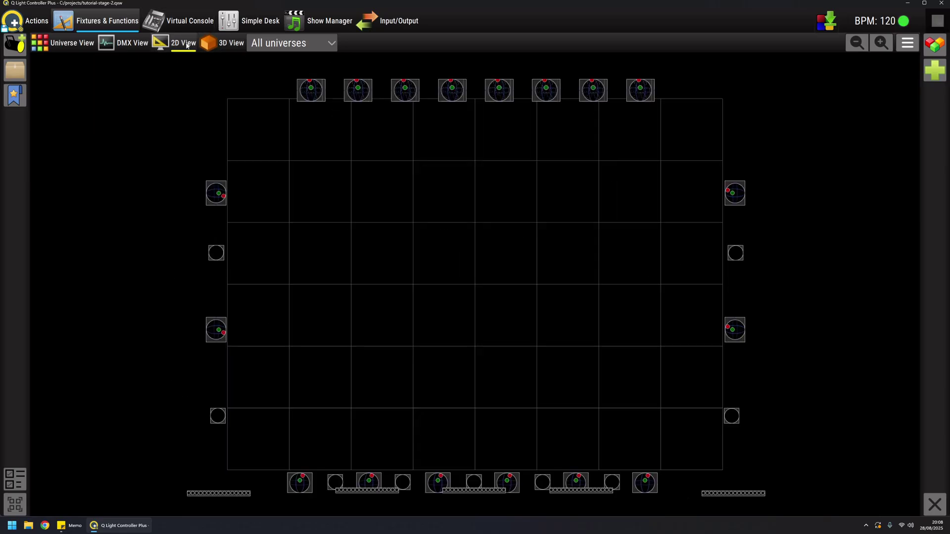
In DMX View, select Sharpy [10] and expand its individual channel faders
left_click(126, 44)
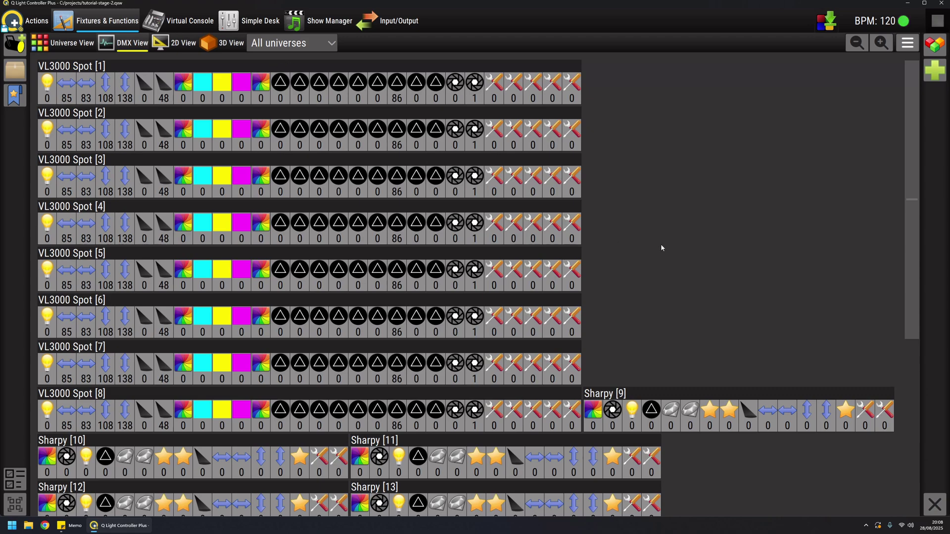
scroll(689, 242, "down", 5)
scroll(734, 272, "down", 2)
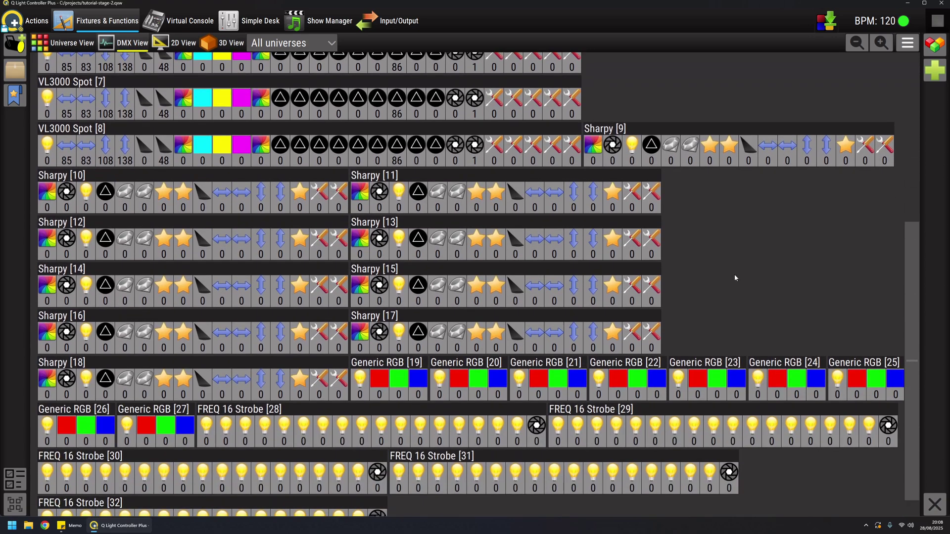
left_click(167, 179)
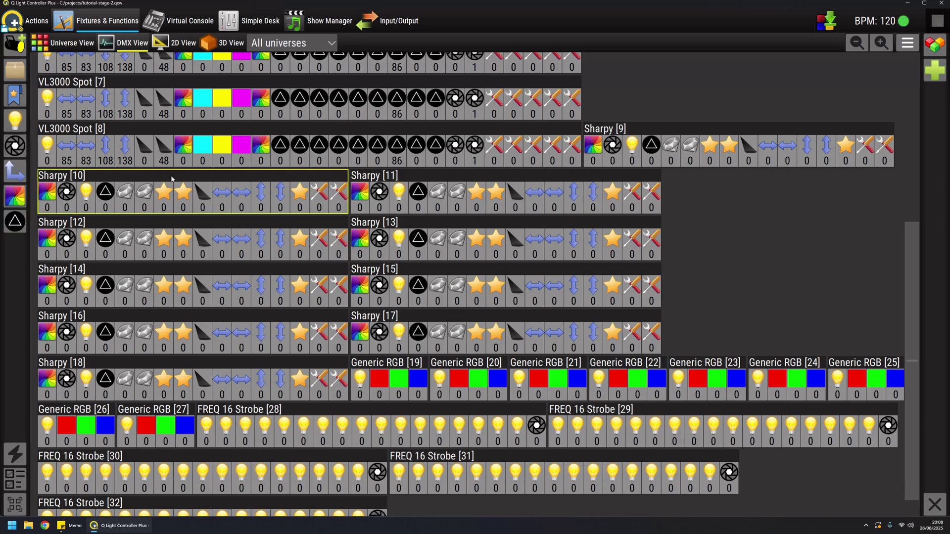
left_click(172, 178)
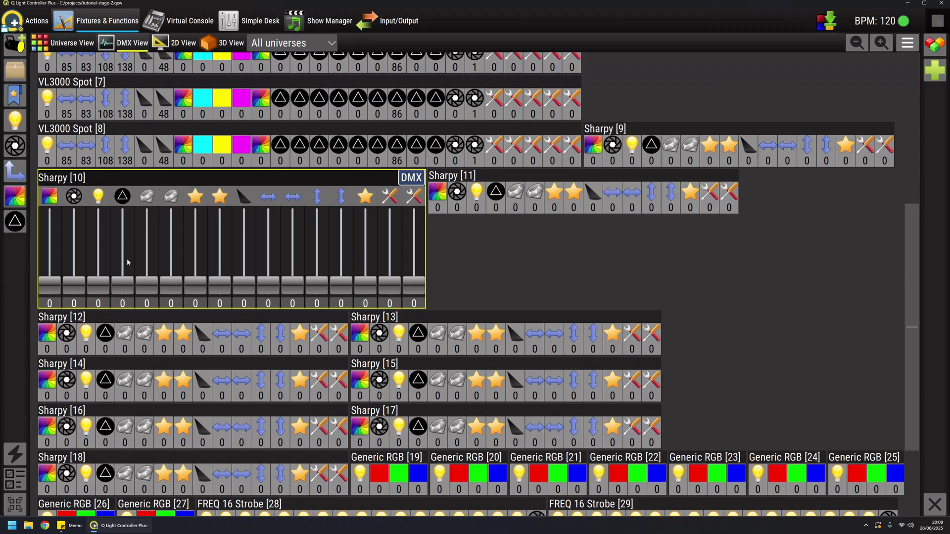
Give Sharpy [10] the White gobo, intensity 189 and an open shutter, then start a dump
left_click(122, 196)
left_click(153, 225)
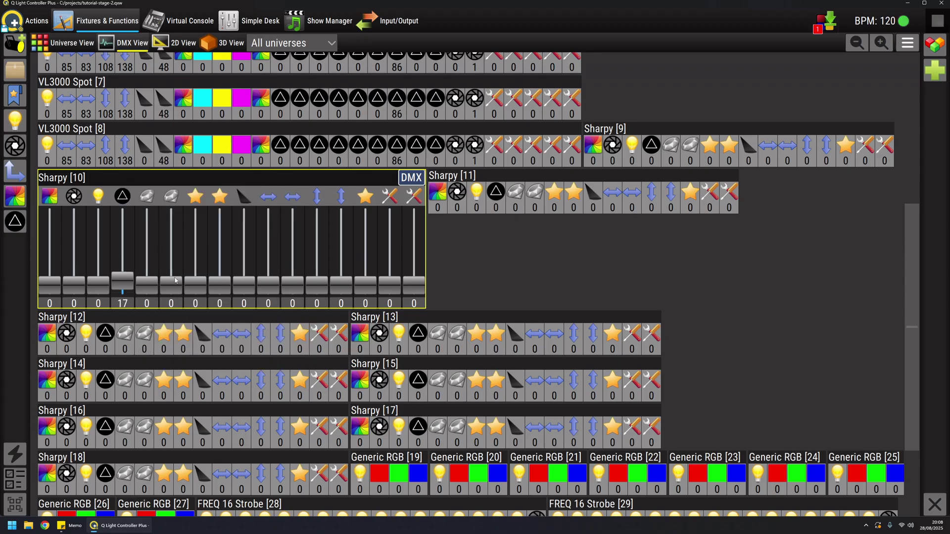
left_click(99, 196)
left_click_drag(120, 229, 148, 250)
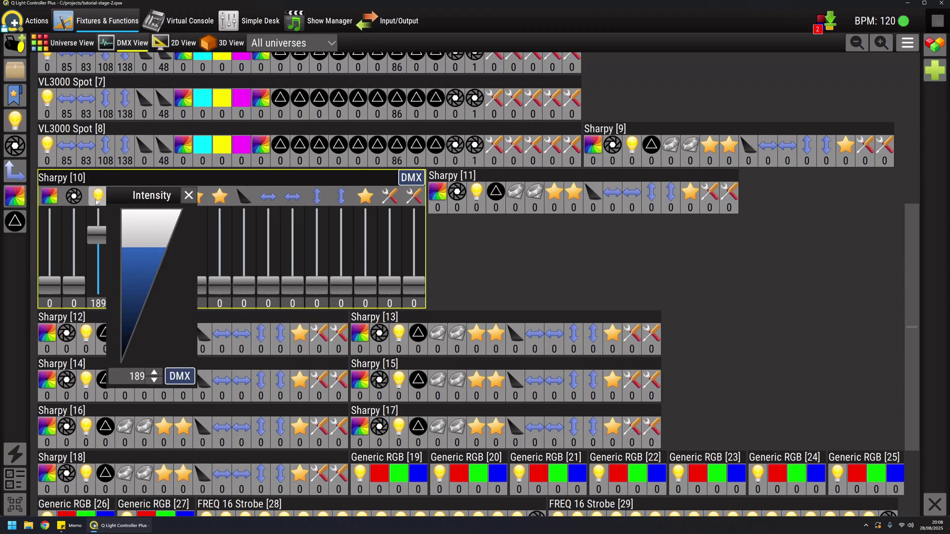
left_click(188, 196)
left_click(73, 196)
left_click(132, 279)
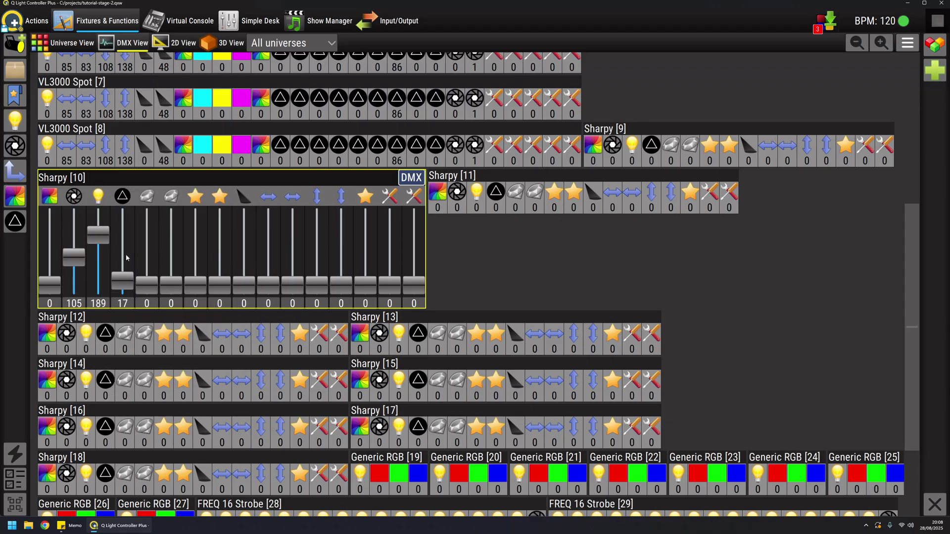
left_click(831, 26)
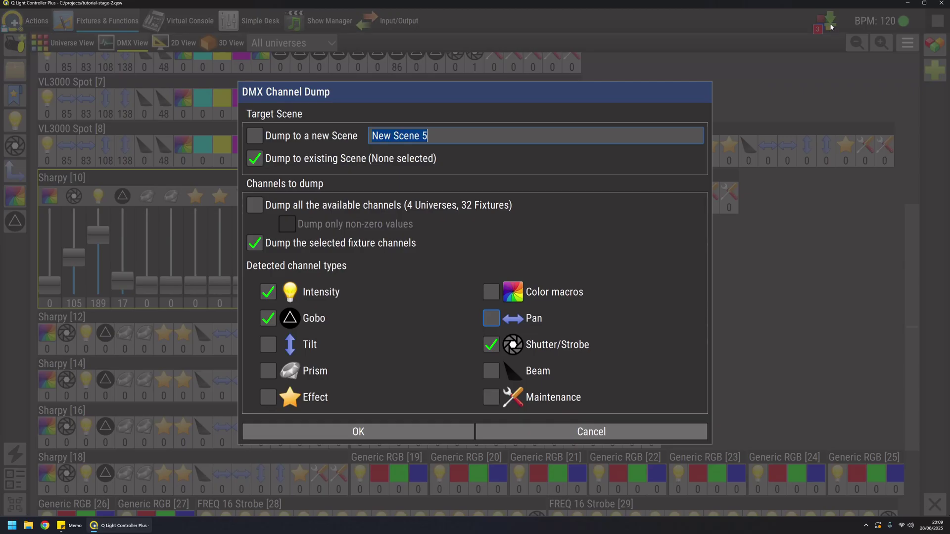
Dump Sharpy [10]'s values into a new scene 'Sharpy fixed' and review it in the editor
left_click(264, 138)
key("BackSpace")
key("BackSpace")
key("BackSpace")
key("BackSpace")
key("BackSpace")
key("BackSpace")
key("BackSpace")
key("BackSpace")
key("BackSpace")
key("BackSpace")
key("BackSpace")
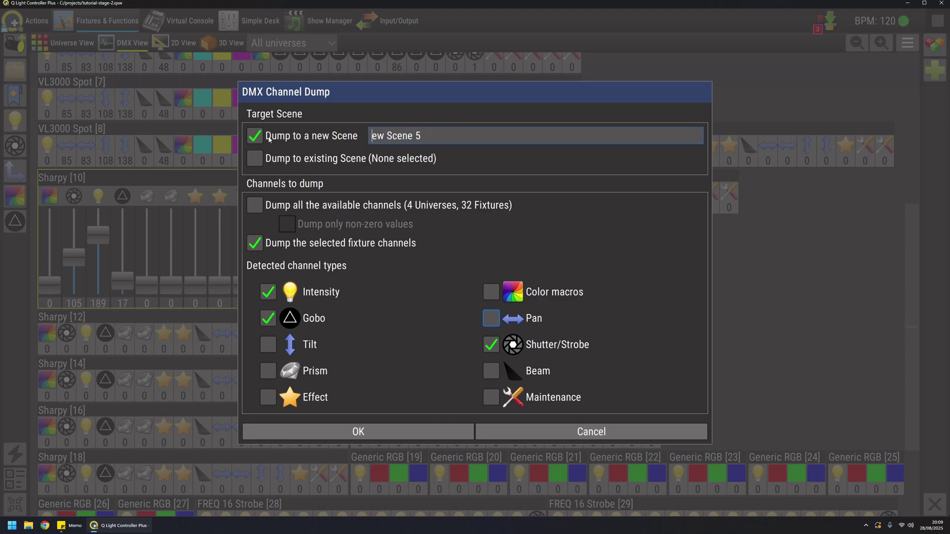
type("Sarhpy fixedh")
key("Right")
key("Right")
key("Delete")
left_click(423, 432)
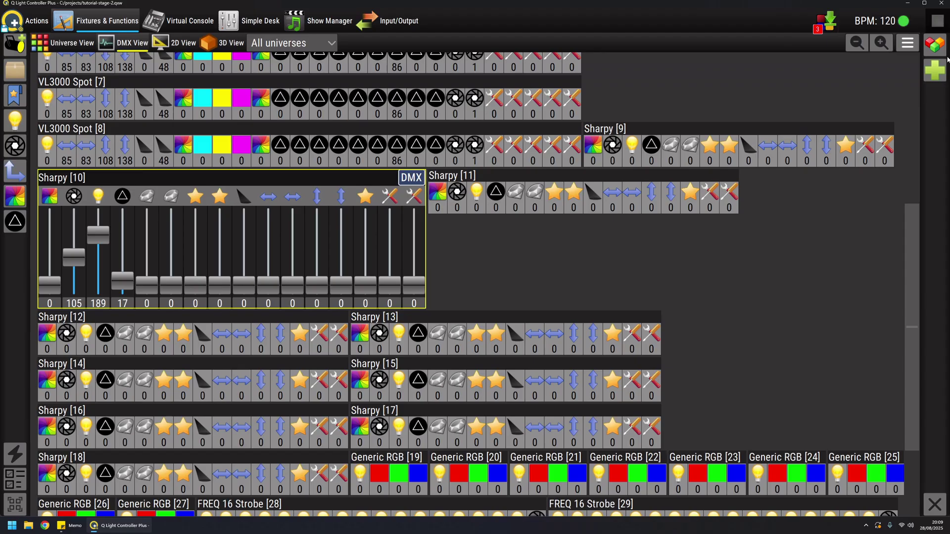
left_click(935, 44)
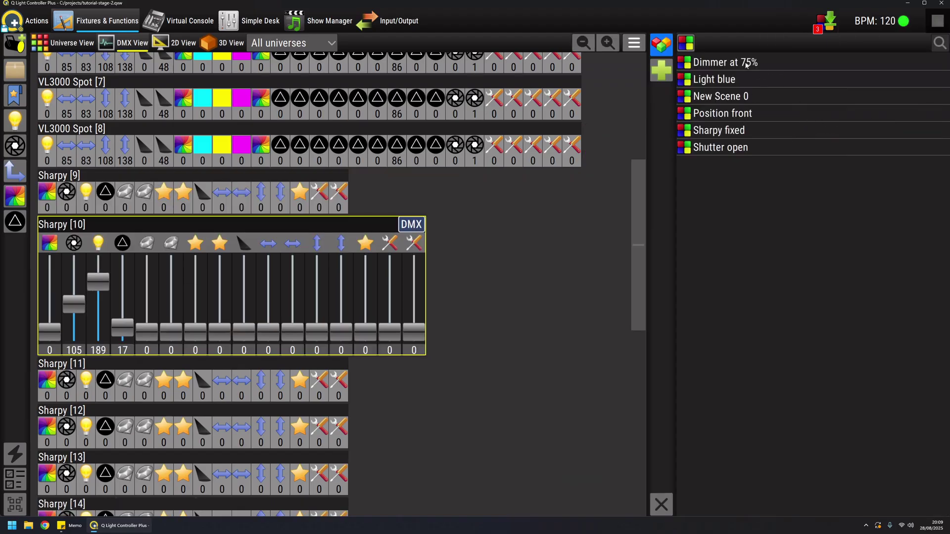
double_click(729, 133)
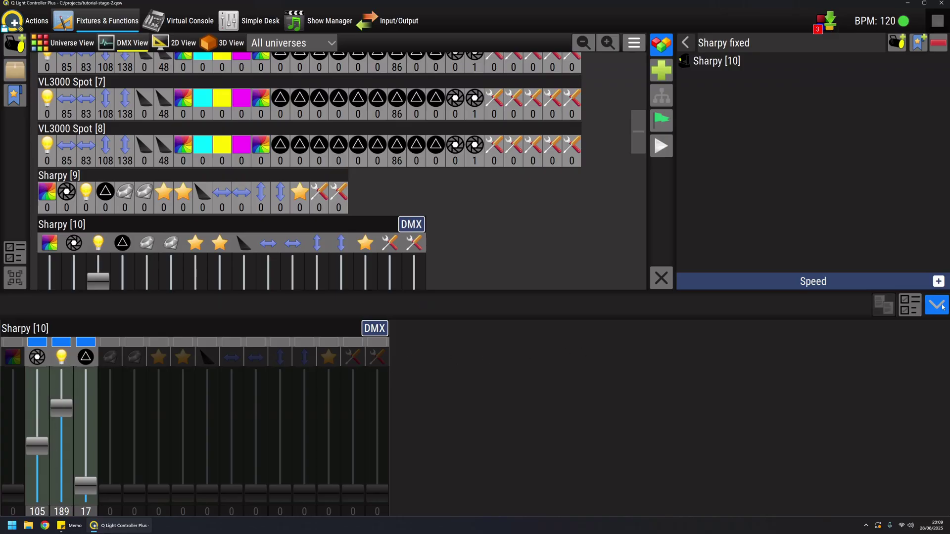
left_click(686, 43)
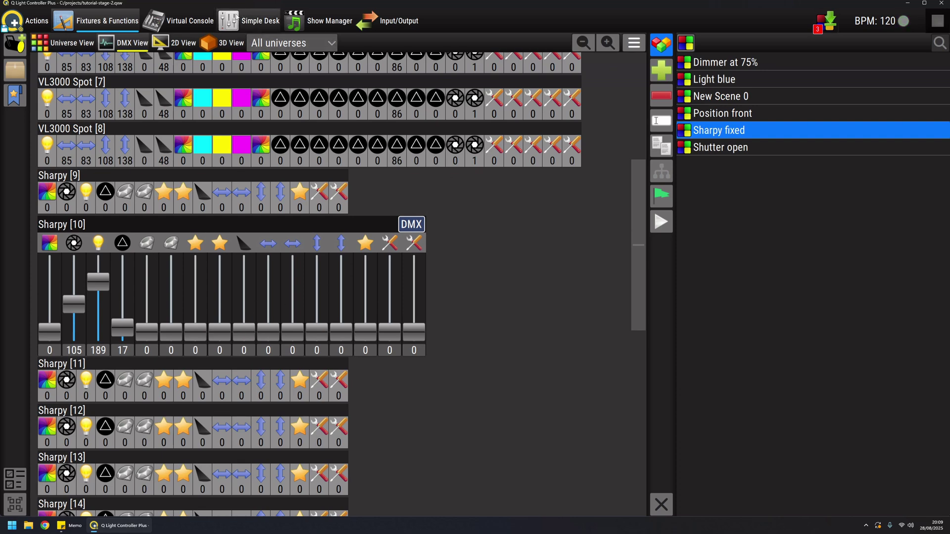
In 2D view, widen the stage, hide the function list and show the fixture/group list
left_click(178, 42)
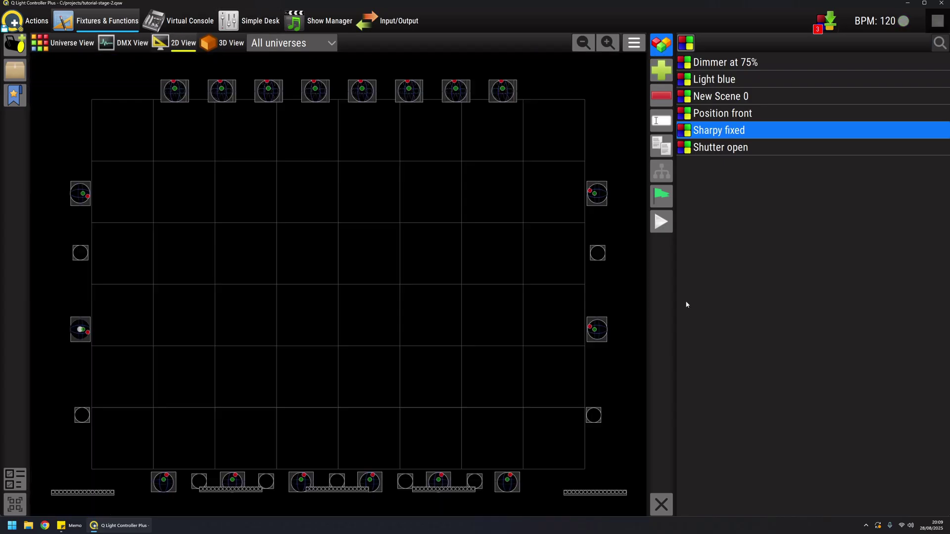
left_click_drag(663, 311, 756, 308)
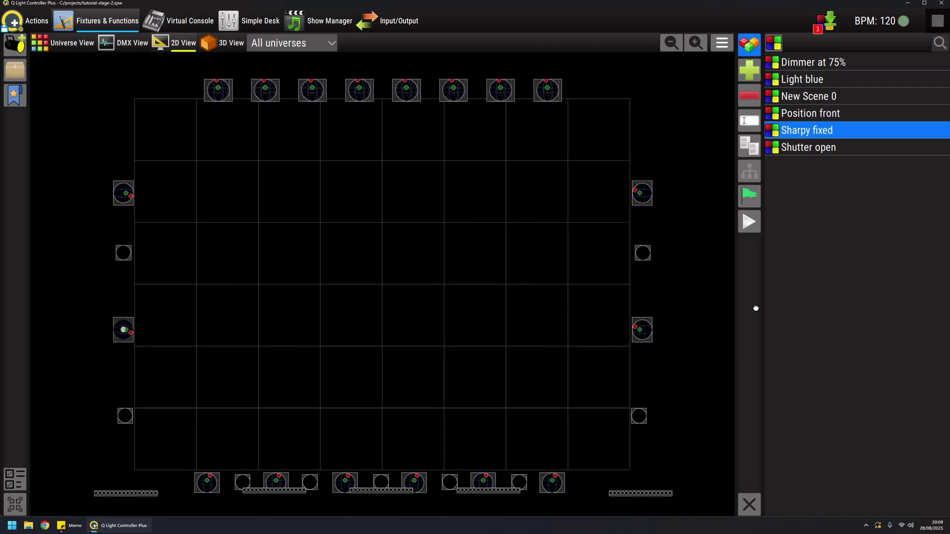
left_click(750, 44)
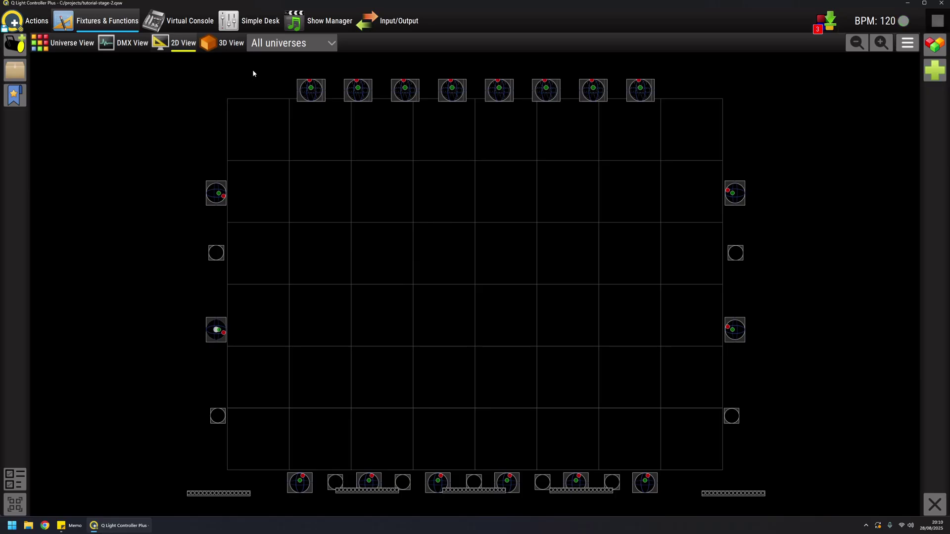
left_click_drag(253, 71, 679, 138)
left_click(515, 256)
left_click(13, 74)
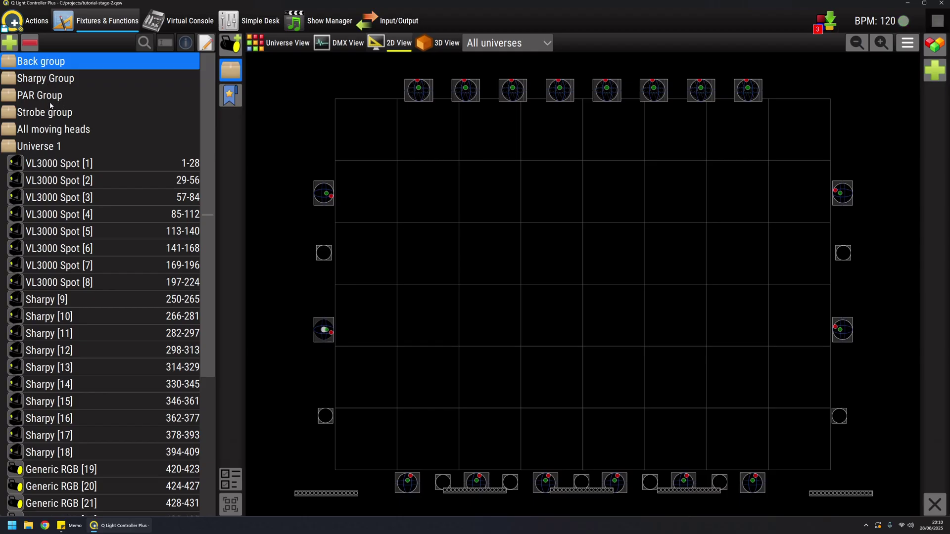
Select the All moving heads group and enter 60% in the Intensity tool
left_click(53, 130)
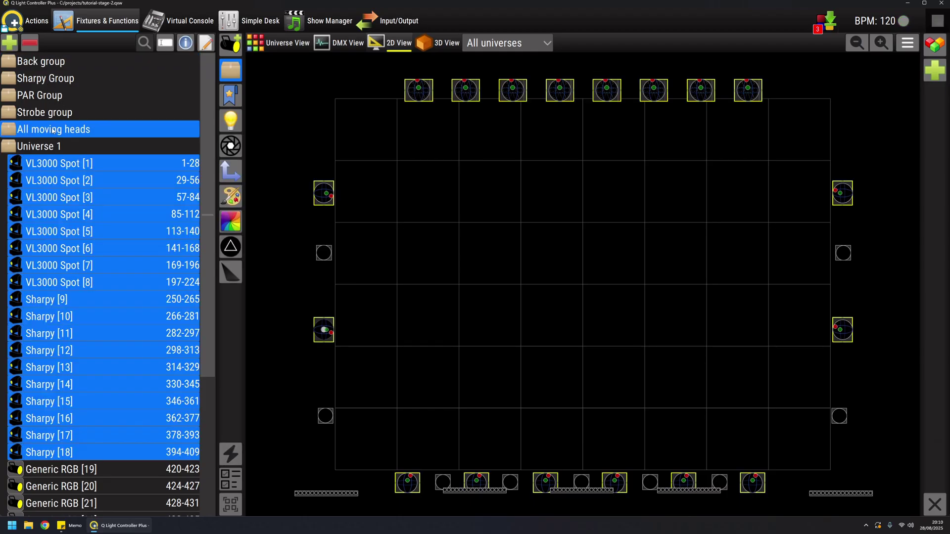
left_click(231, 122)
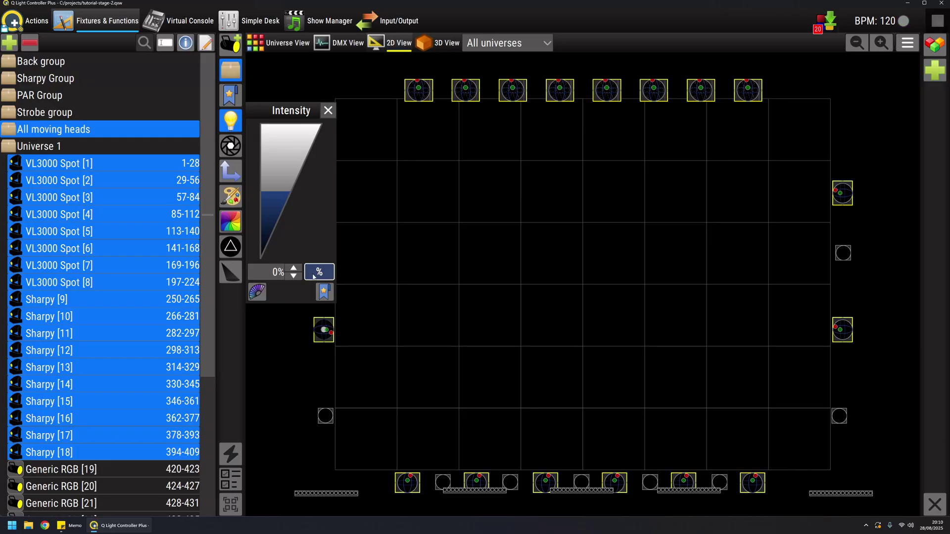
left_click_drag(268, 234, 290, 221)
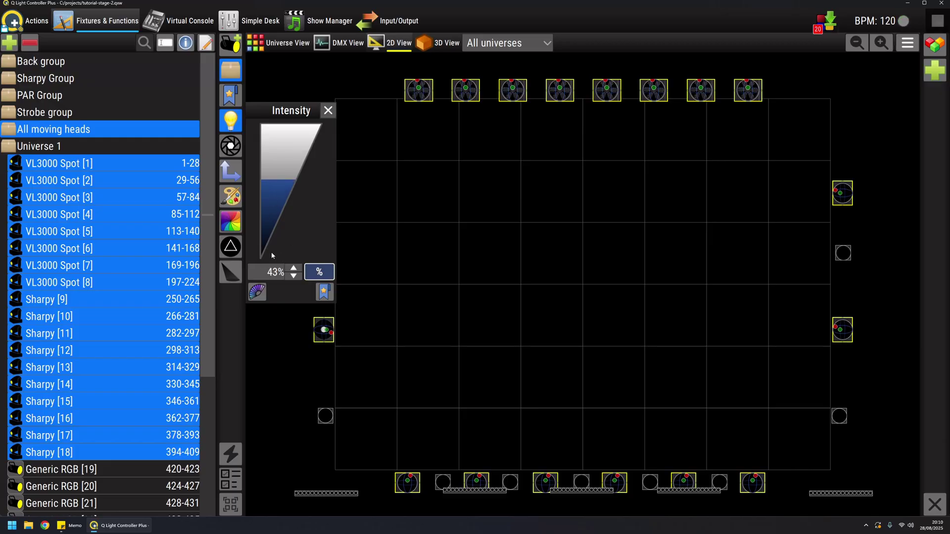
left_click(277, 273)
type("60")
key("Return")
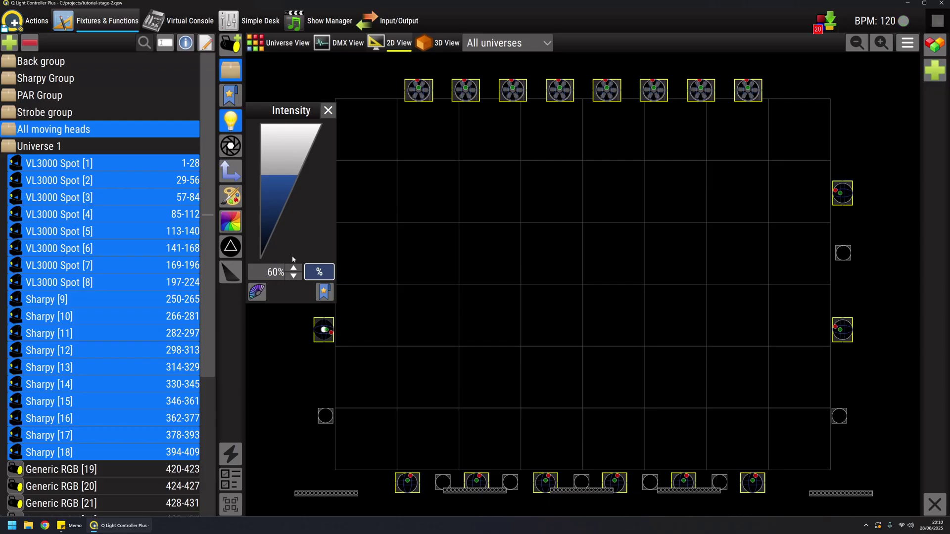
Save the 60% intensity as a palette named 'Dimmer at 60%' and close the intensity panel
left_click(325, 293)
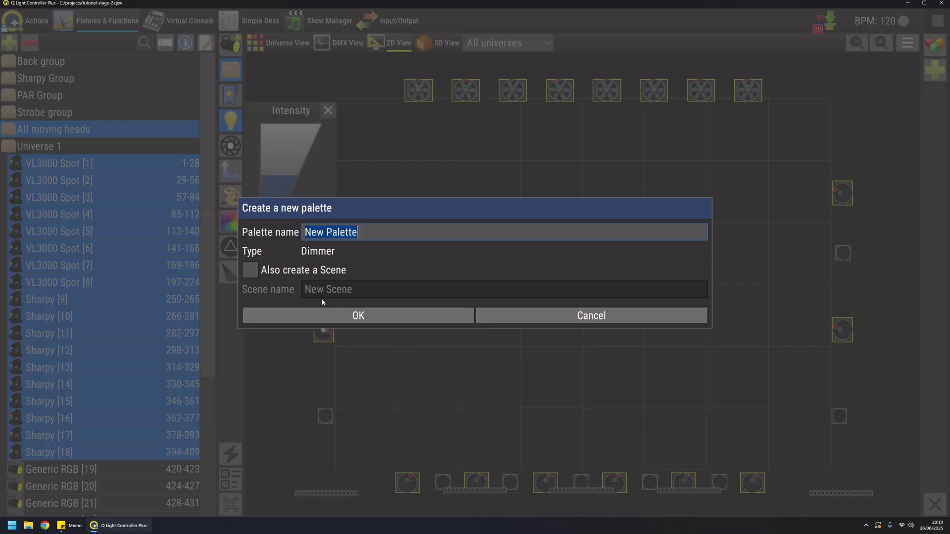
type("Di")
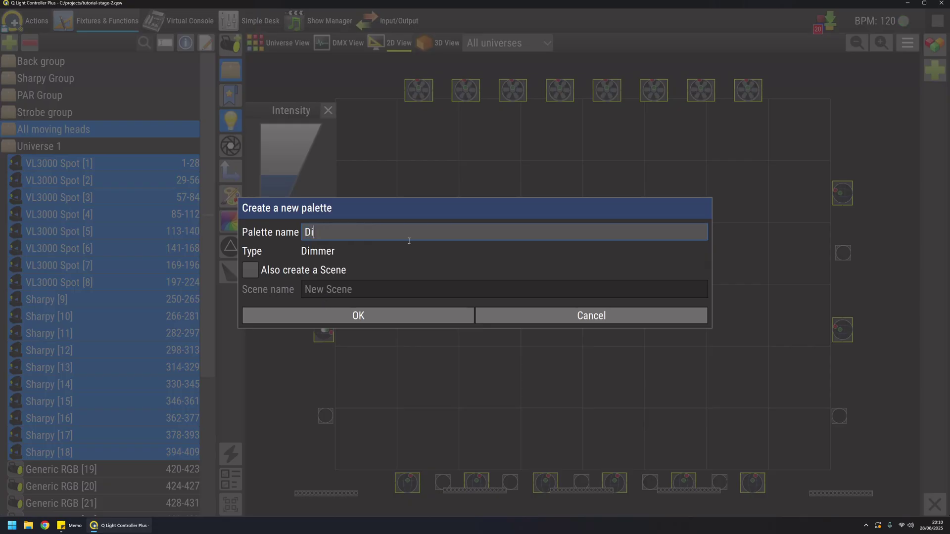
type("mmer at 60%")
left_click(360, 316)
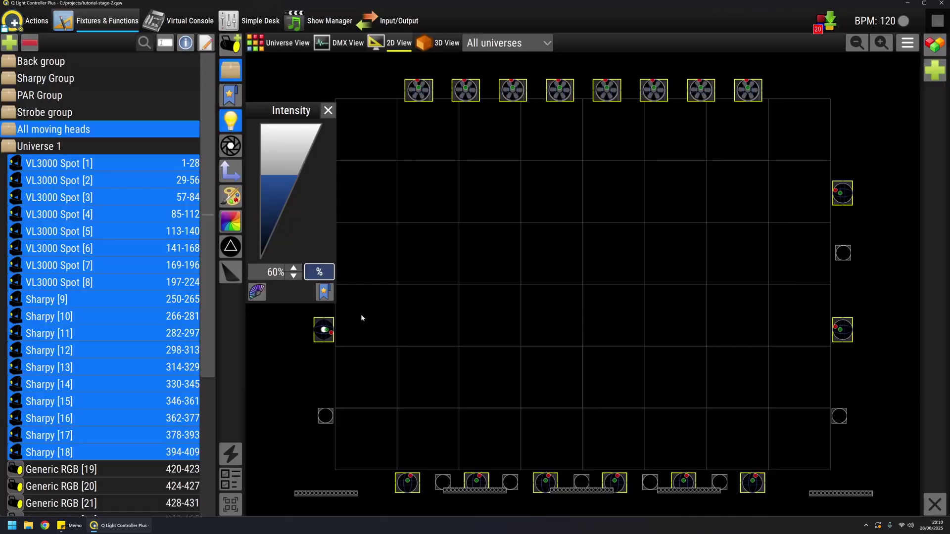
left_click(328, 110)
Deselect all fixtures and create a new scene, New Scene 6
left_click(742, 169)
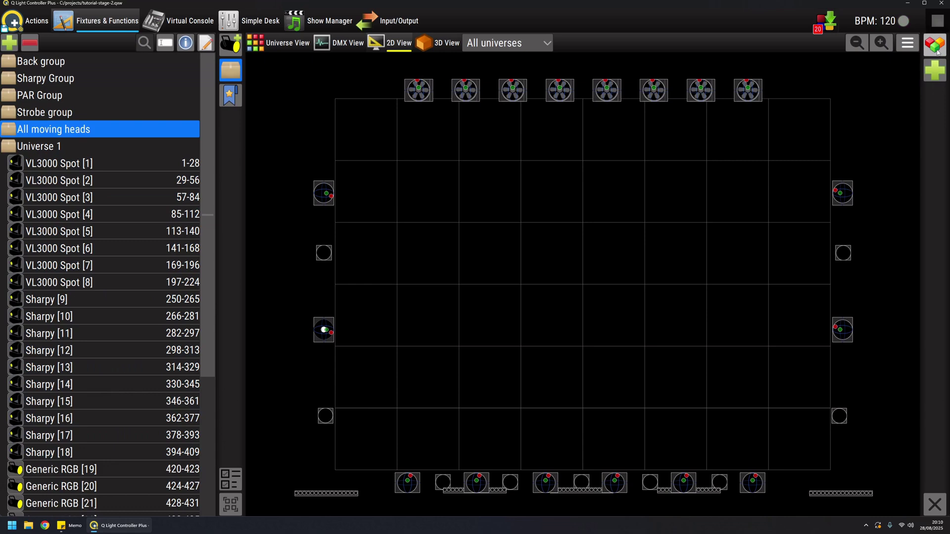
left_click(935, 71)
left_click(874, 96)
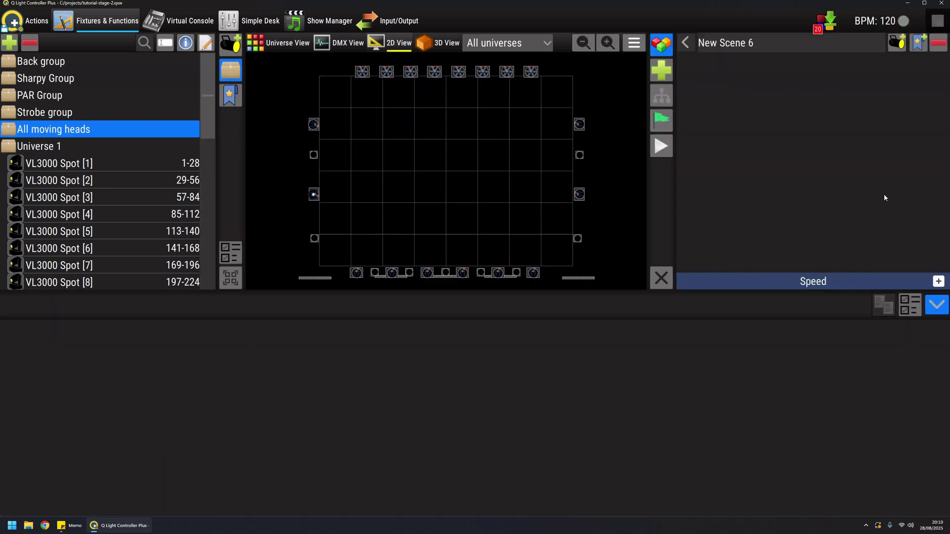
left_click(936, 305)
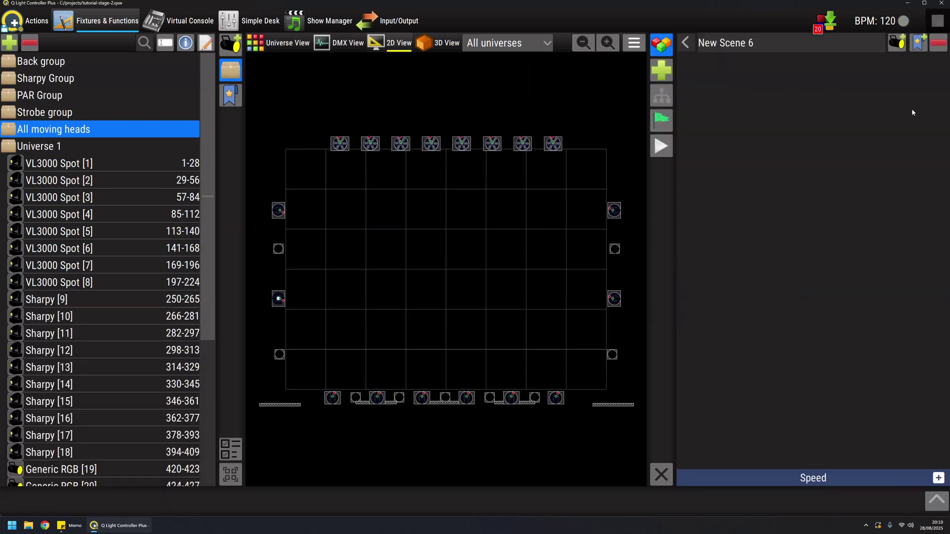
Add the All moving heads group to New Scene 6 from the fixture browser
left_click(901, 46)
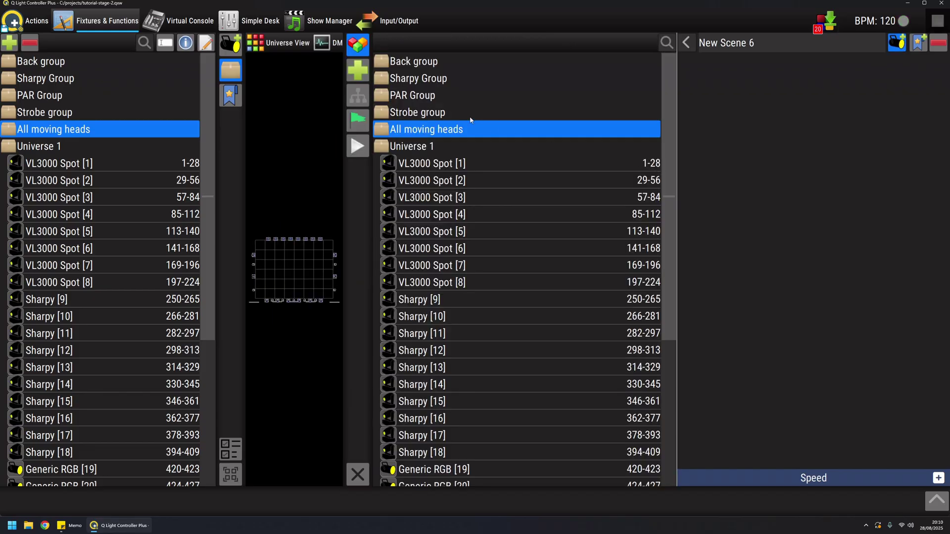
left_click(471, 112)
left_click(470, 129)
left_click_drag(470, 129, 736, 113)
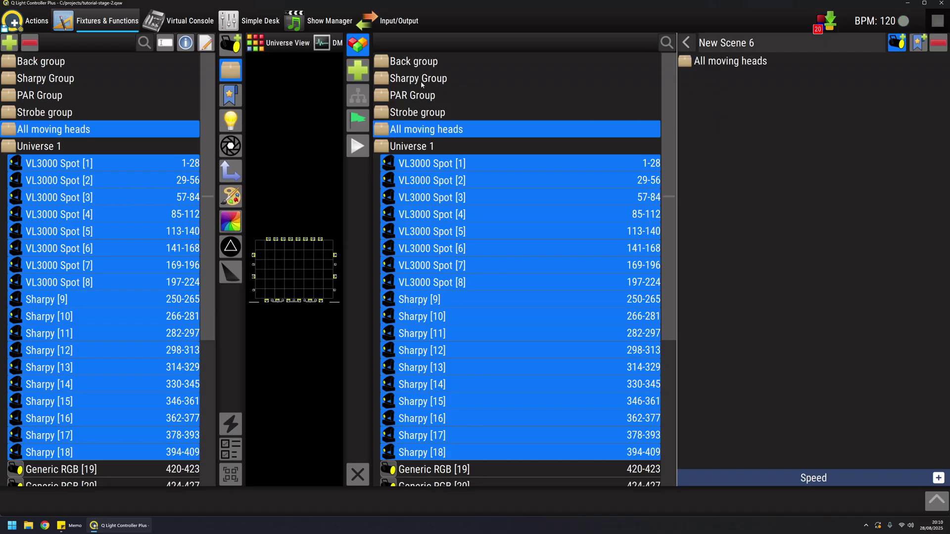
left_click(893, 44)
Add the Dimmer at 60% palette to the scene from the palette list
left_click(918, 43)
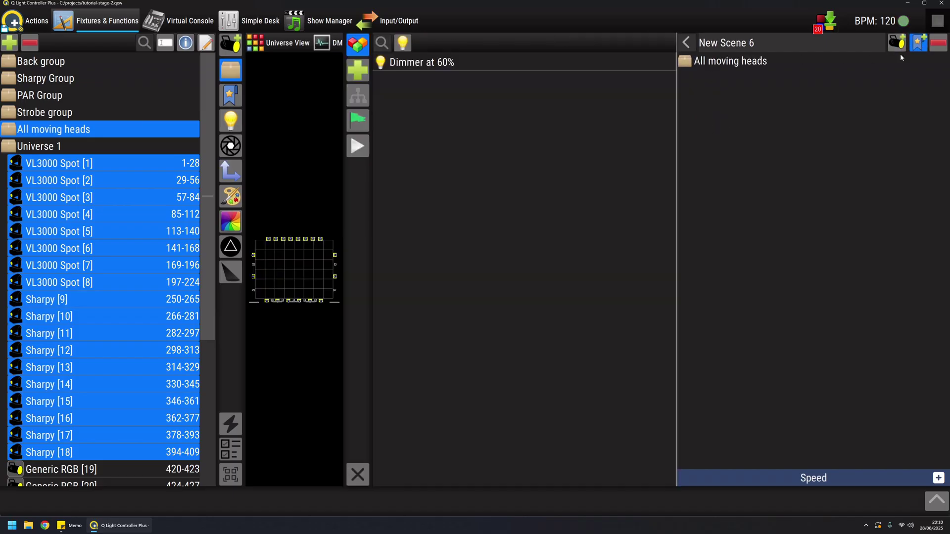
left_click_drag(410, 62, 798, 130)
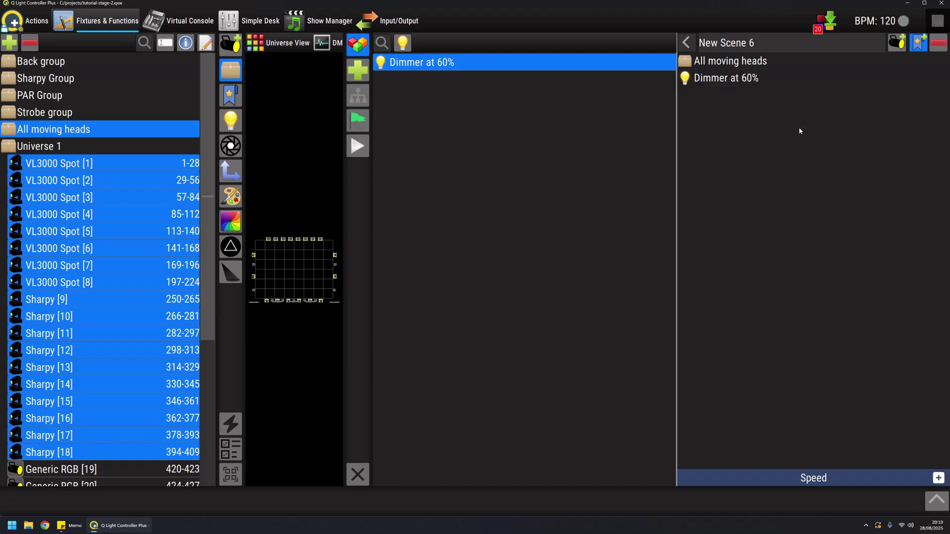
left_click(921, 47)
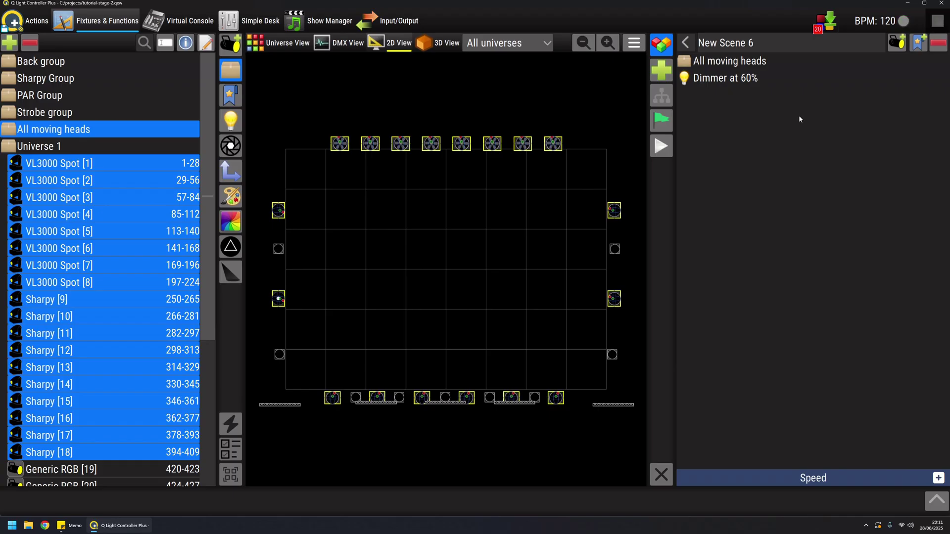
Inspect New Scene 6's entries: the All moving heads group and the Dimmer at 60% palette
left_click(745, 62)
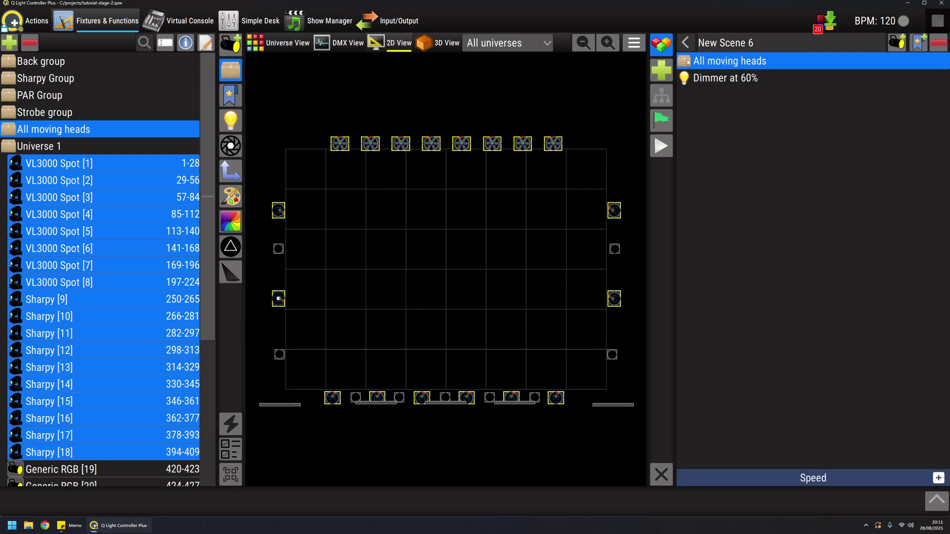
left_click(732, 79)
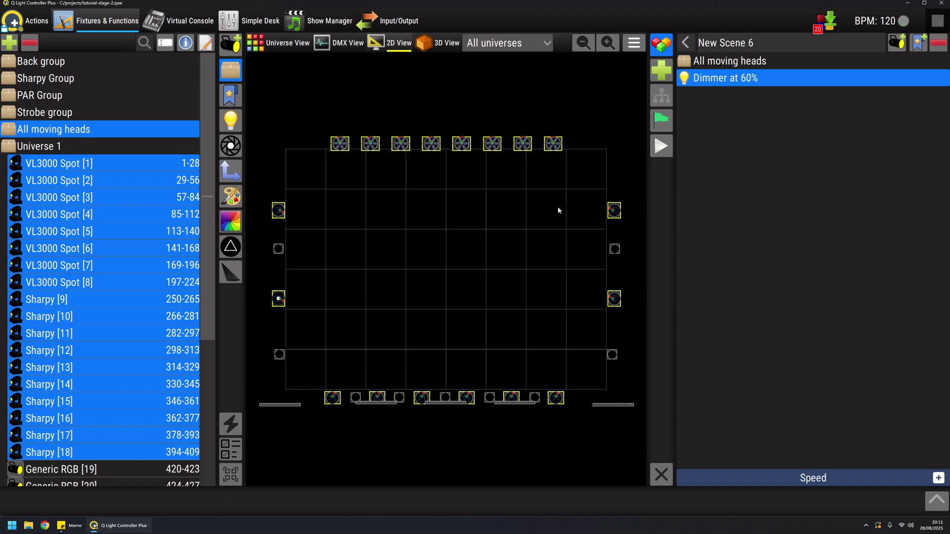
left_click(723, 62)
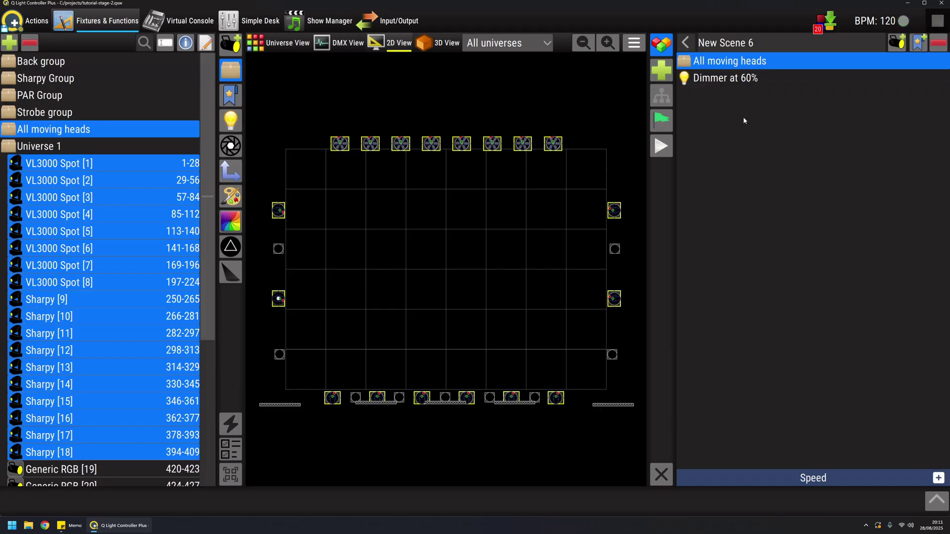
Hide the fixture tree, reopen New Scene 6, and rename it 'Palette scene'
left_click(685, 43)
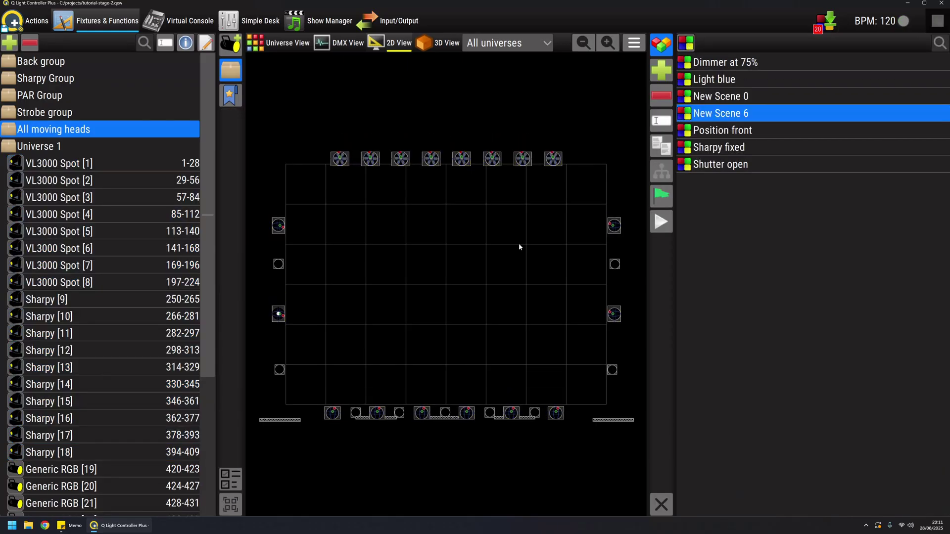
left_click(237, 50)
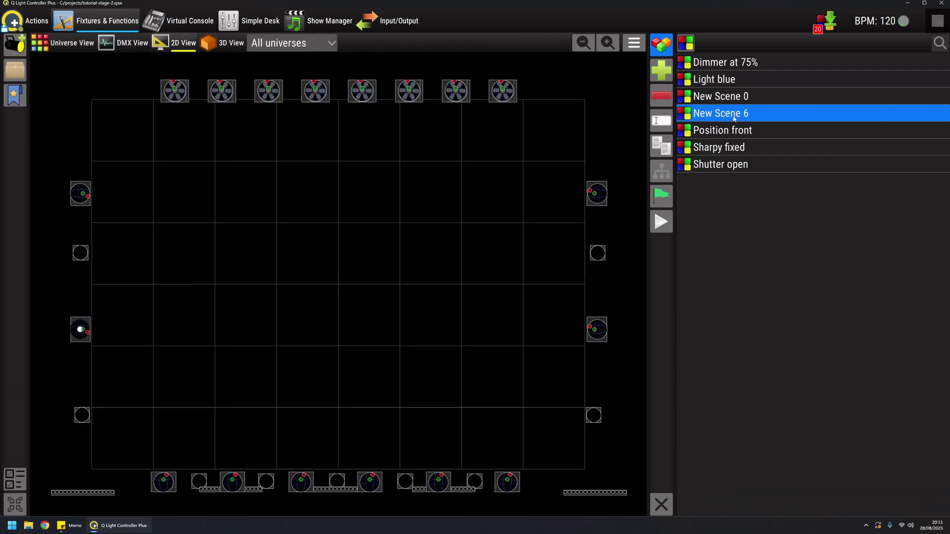
left_click(740, 132)
left_click(727, 114)
double_click(727, 115)
triple_click(734, 47)
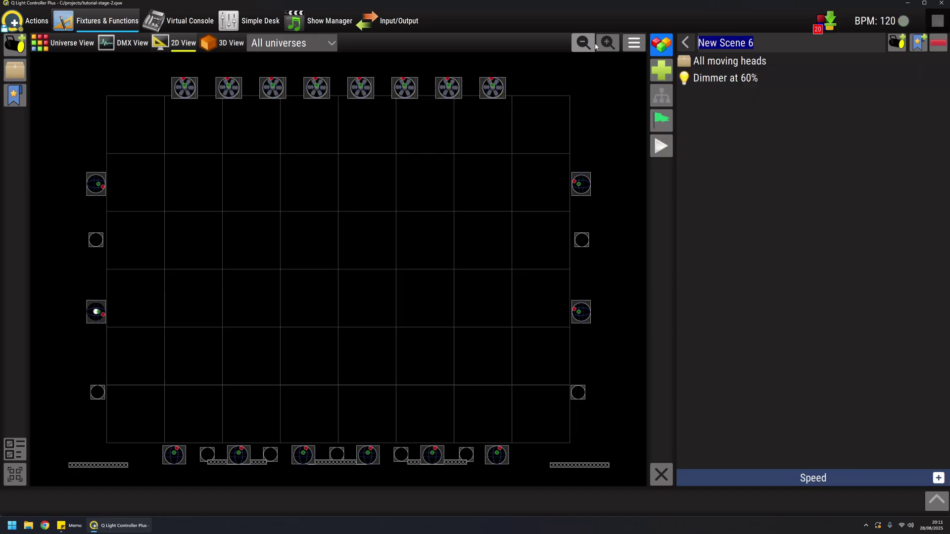
type("Palette ")
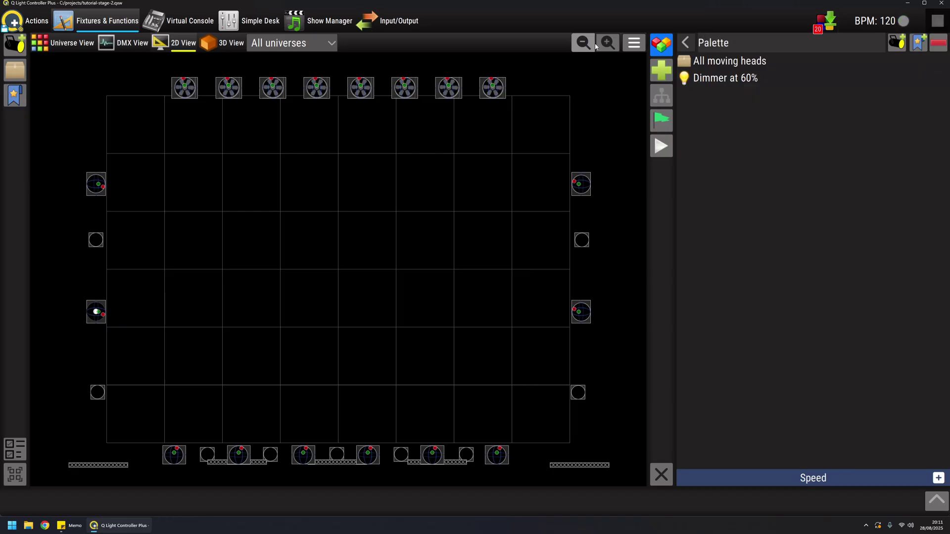
type("scene")
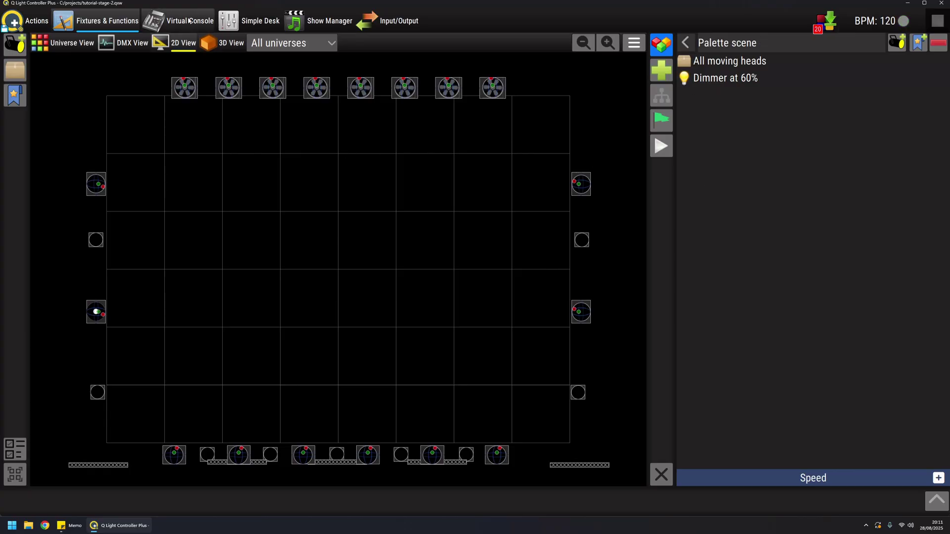
Review the Palette scene's channels in DMX View, clear manual values, and close the editor
left_click(129, 43)
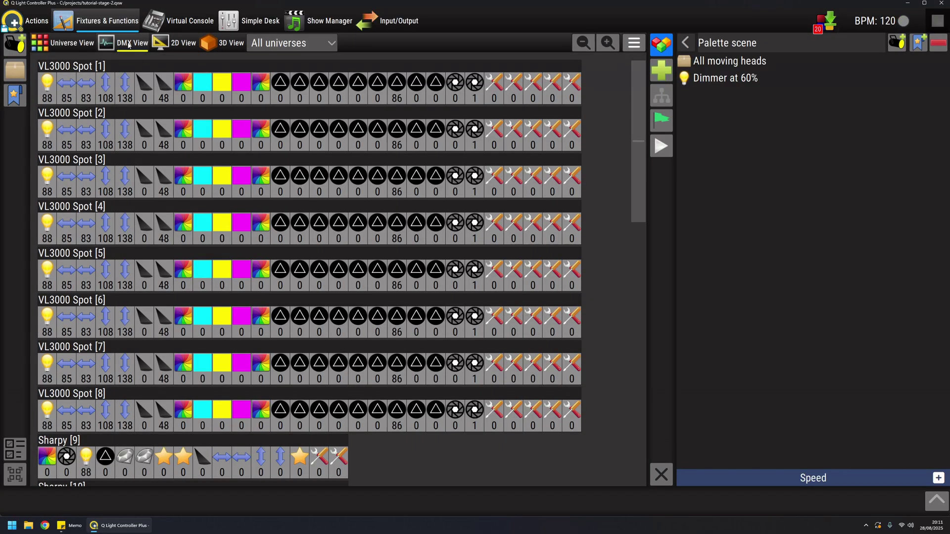
scroll(403, 277, "down", 3)
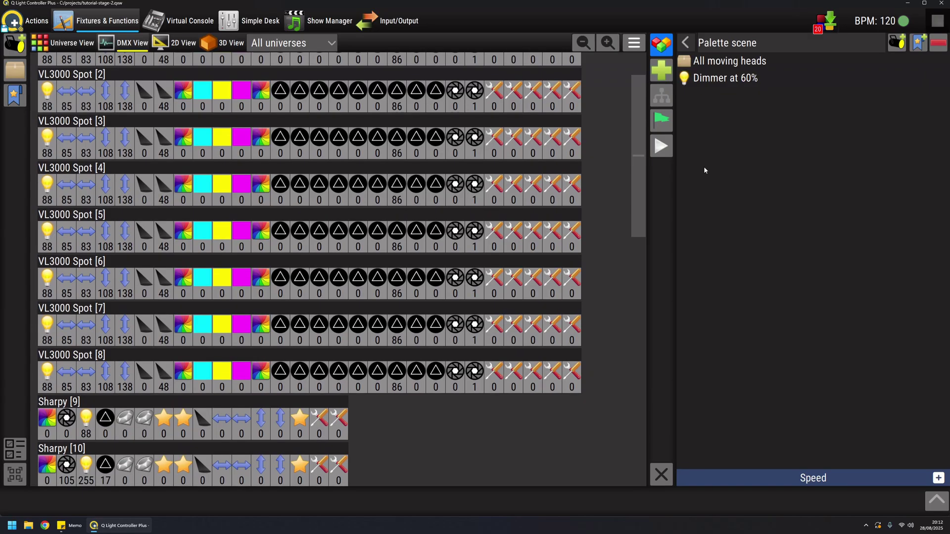
left_click(663, 474)
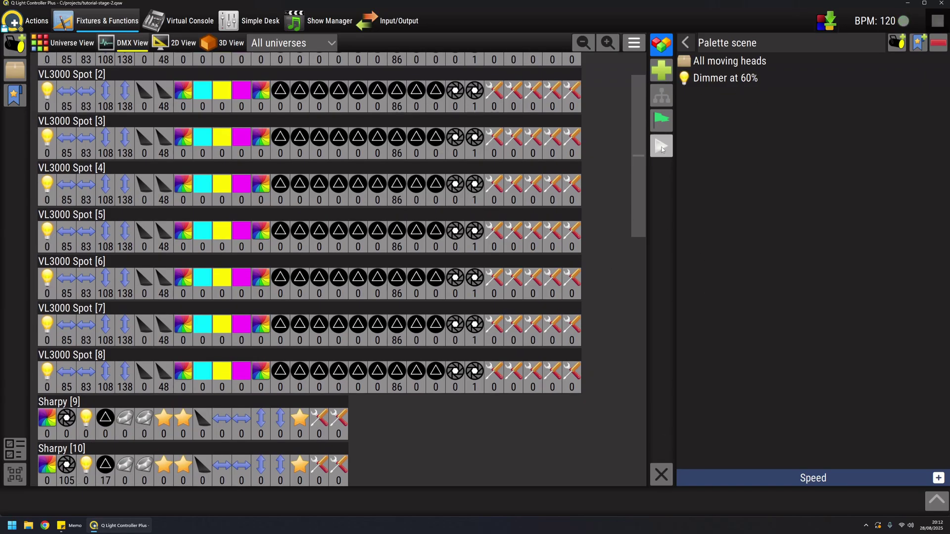
left_click(685, 43)
Preview the Palette scene live, stop it, then close the Function Manager
left_click(662, 222)
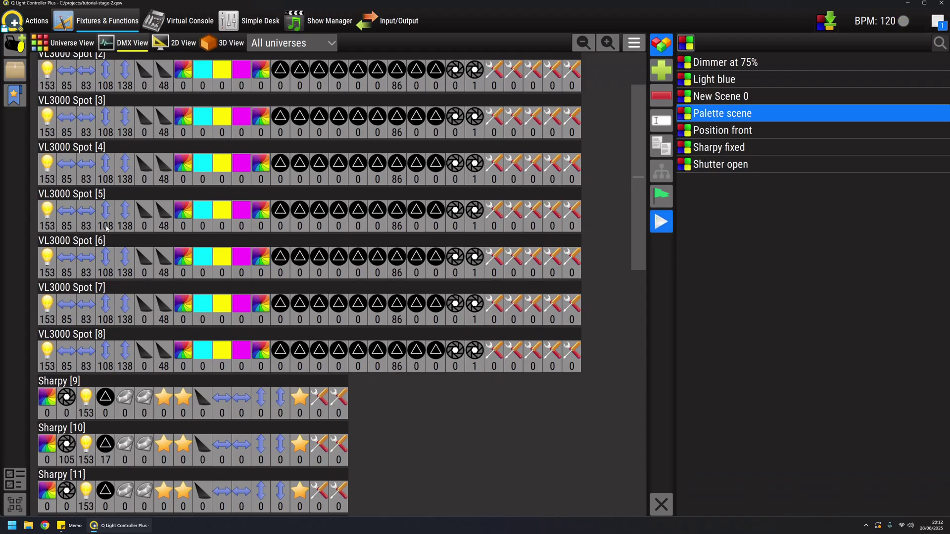
scroll(381, 328, "down", 8)
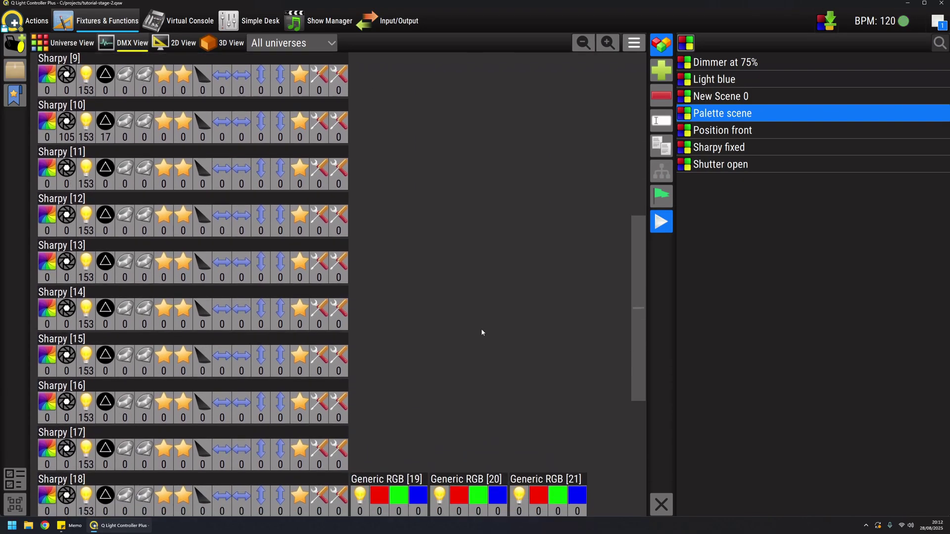
scroll(482, 332, "down", 5)
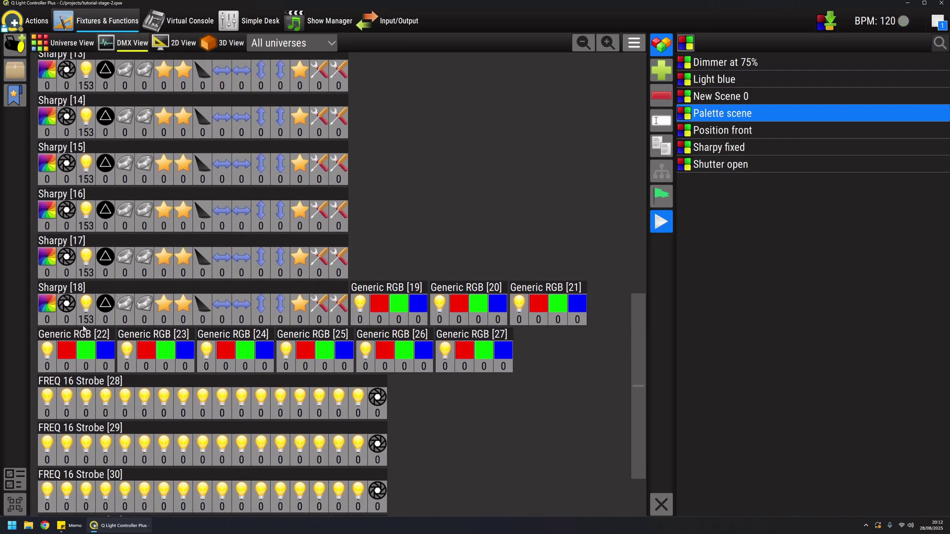
scroll(65, 398, "up", 2)
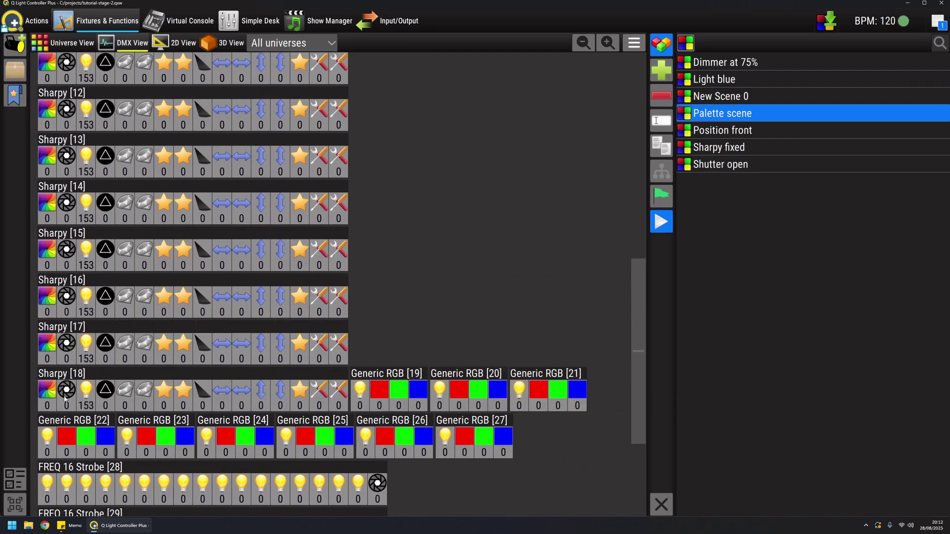
left_click(662, 221)
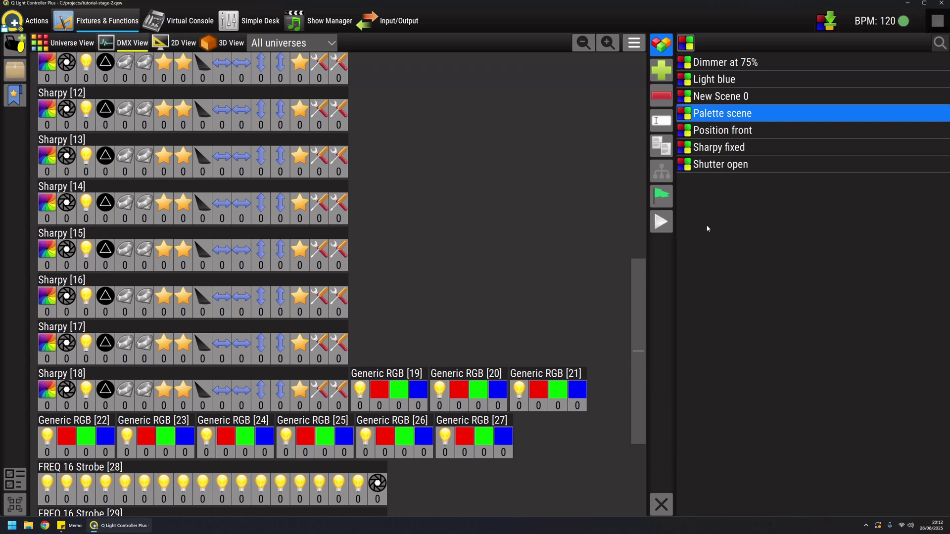
left_click(661, 44)
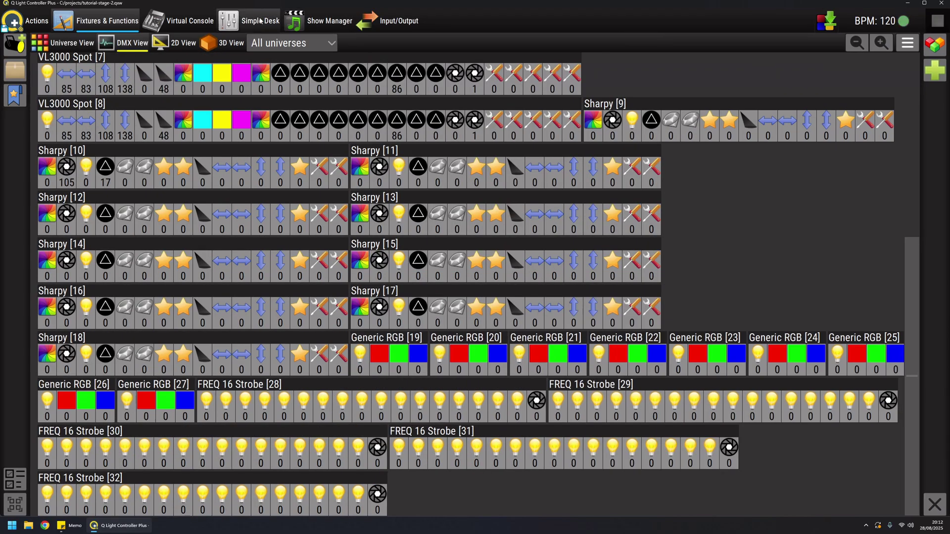
In Simple Desk, set channels 8 and 36 to the CTO Mixer preset (127 and 117)
left_click(181, 43)
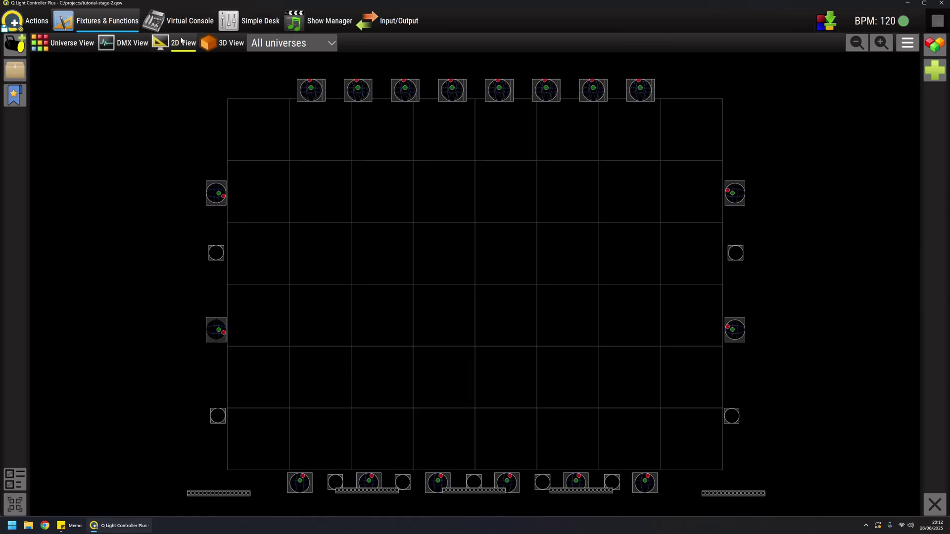
left_click(254, 23)
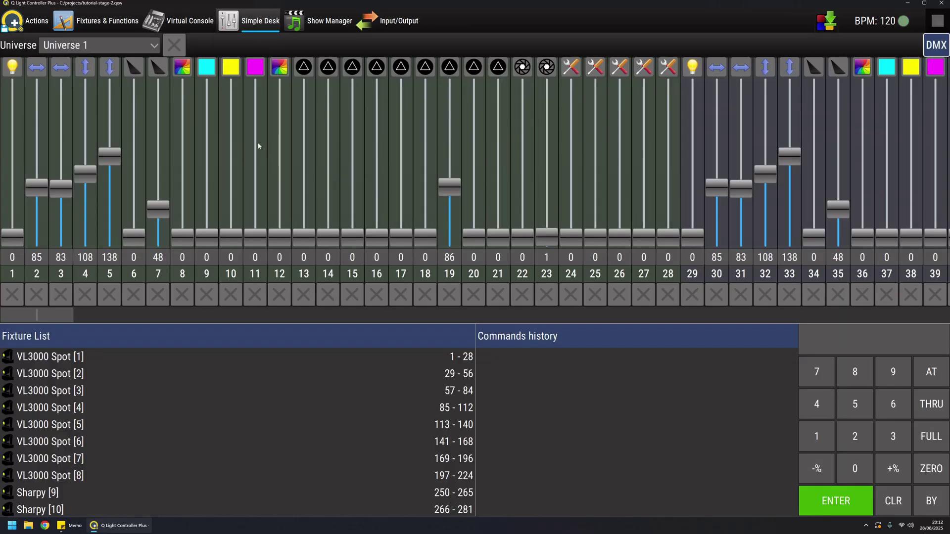
left_click(182, 67)
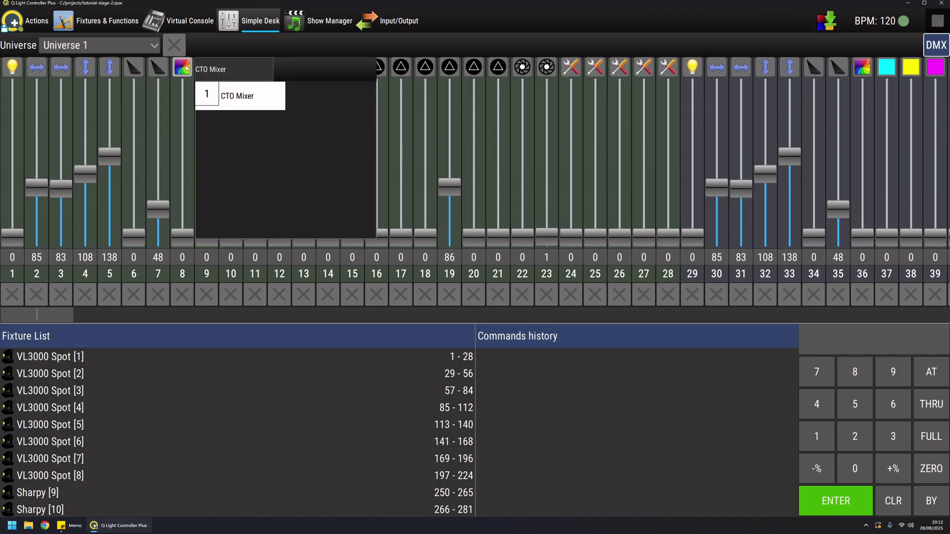
left_click(242, 101)
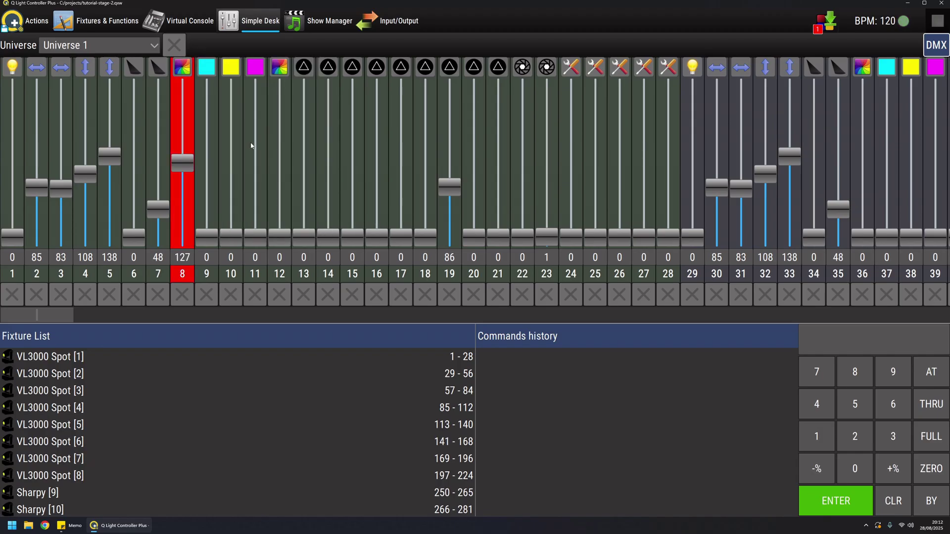
left_click(862, 67)
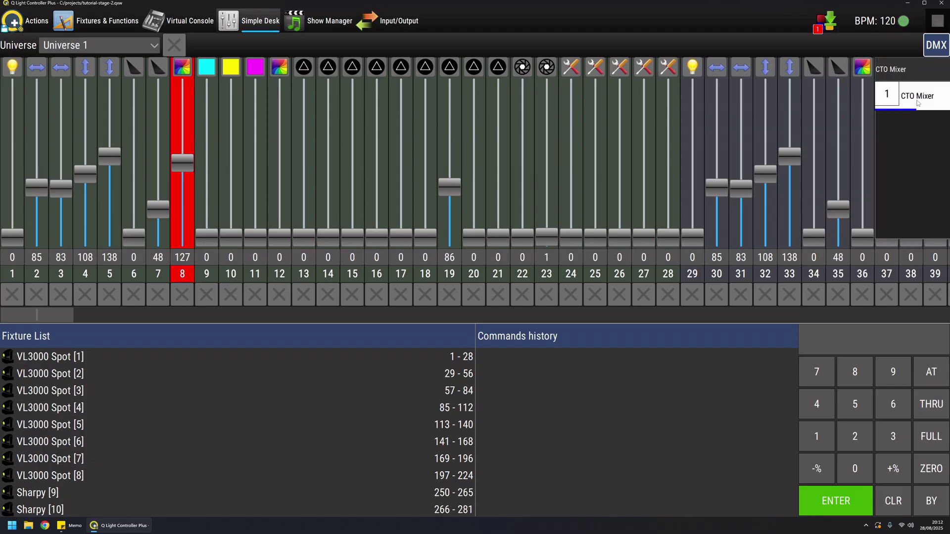
left_click(905, 61)
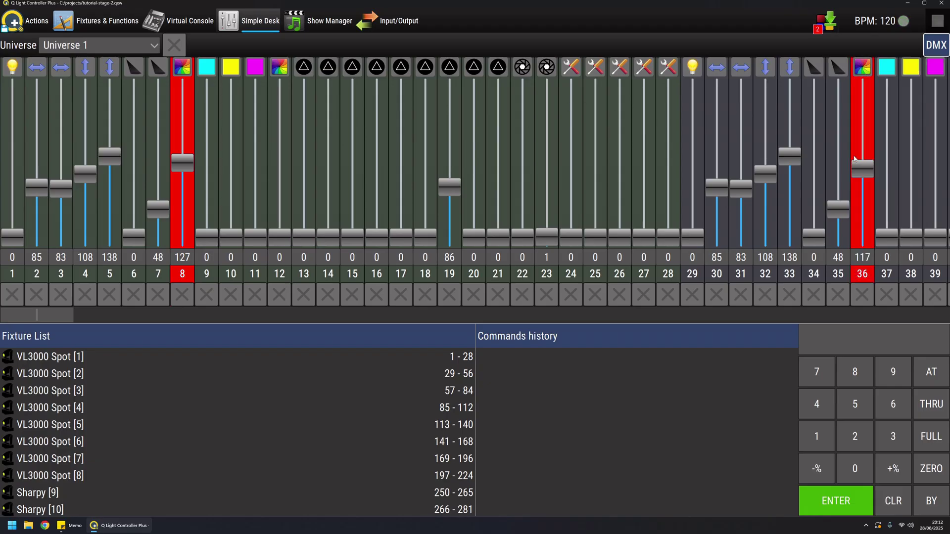
Dump the changed DMX values into a new scene named 'CTO'
left_click(831, 24)
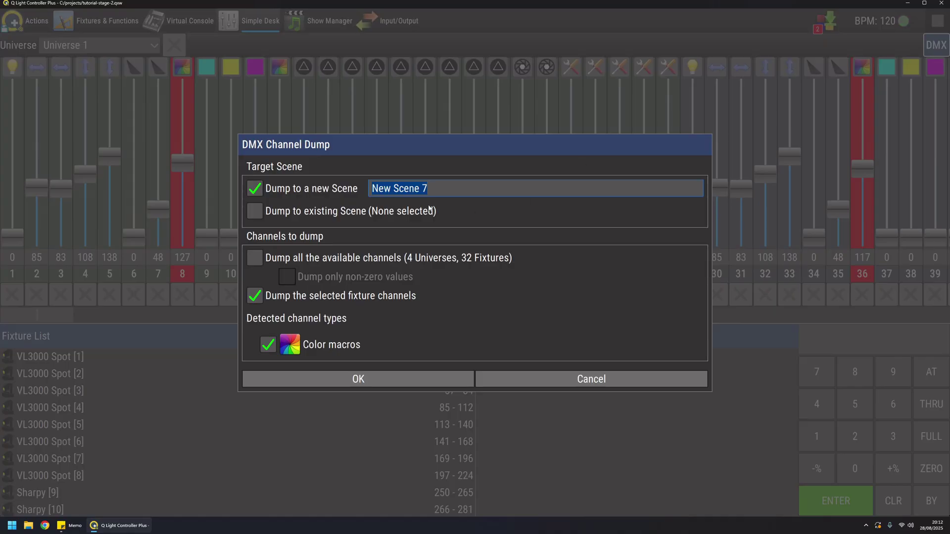
type("CTO")
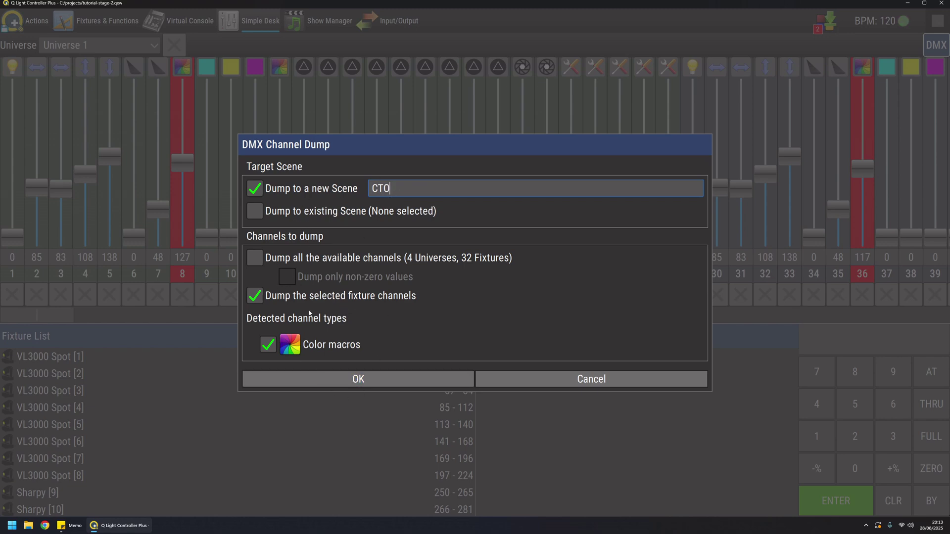
left_click(382, 379)
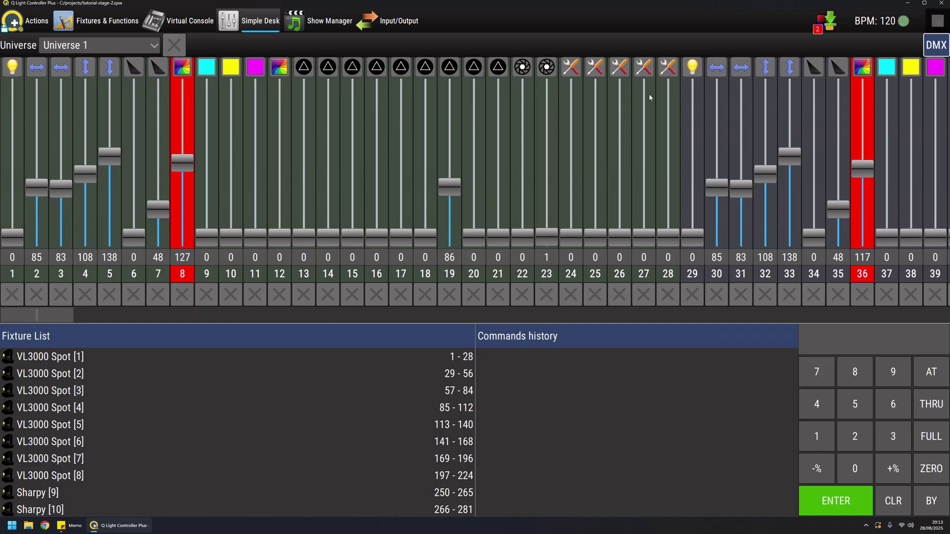
Open the CTO scene from the function list to confirm it holds VL3000 Spot [1] and [2]
left_click(94, 20)
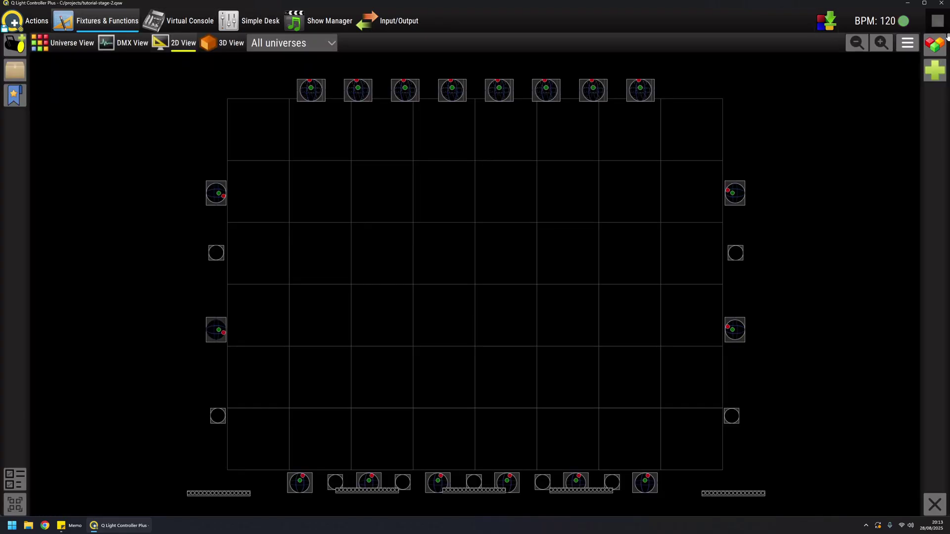
left_click(934, 44)
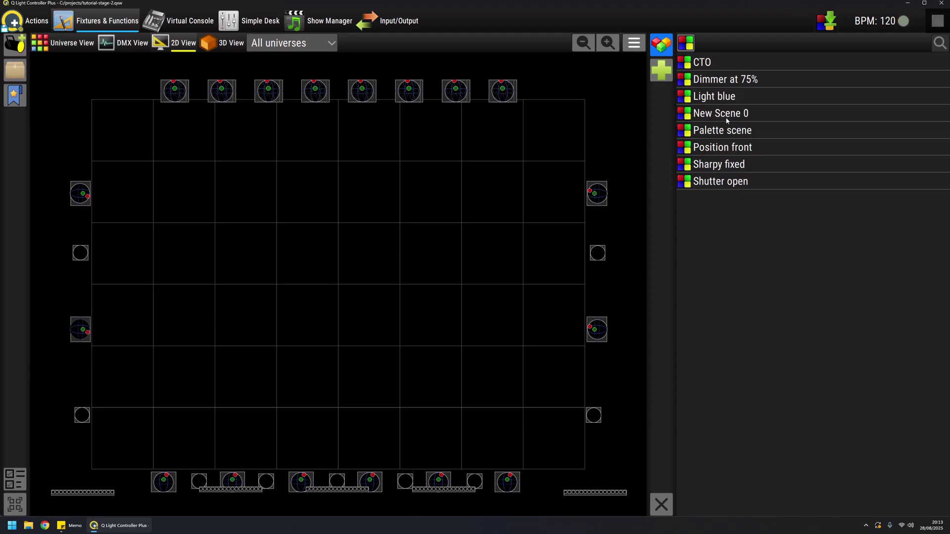
double_click(710, 63)
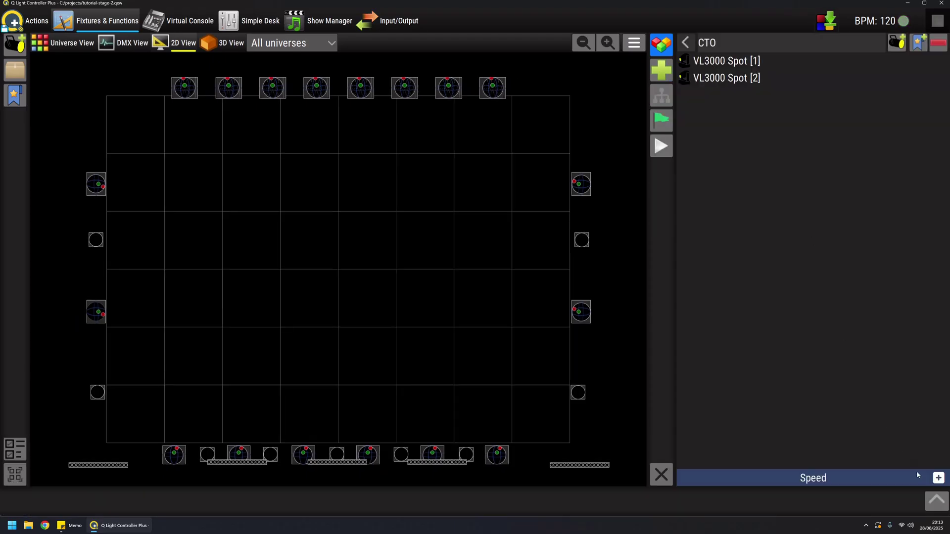
left_click(936, 501)
left_click(686, 44)
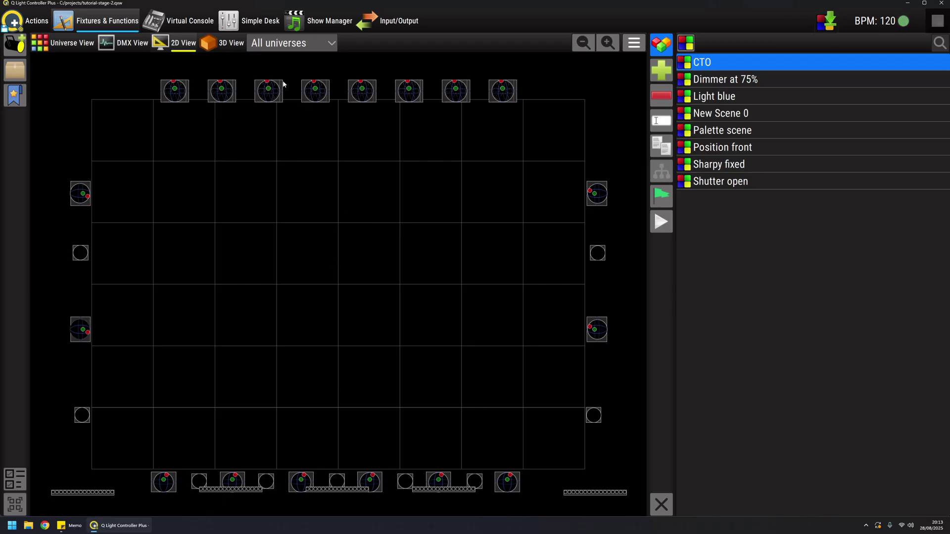
Switch the stage preview to the 3D view of the truss rig
left_click(224, 44)
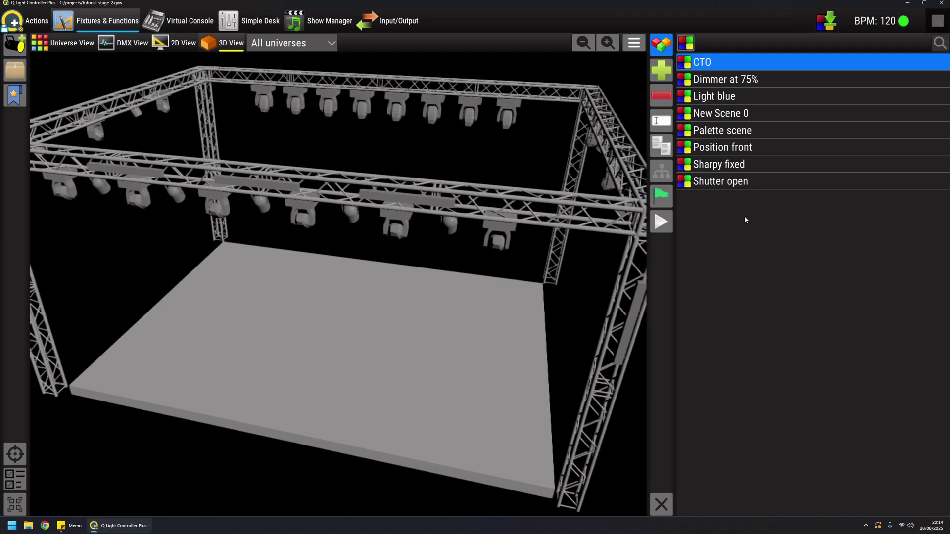
Play Dimmer at 75%, Position front, Shutter open and Light blue together on the 3D stage
left_click(742, 235)
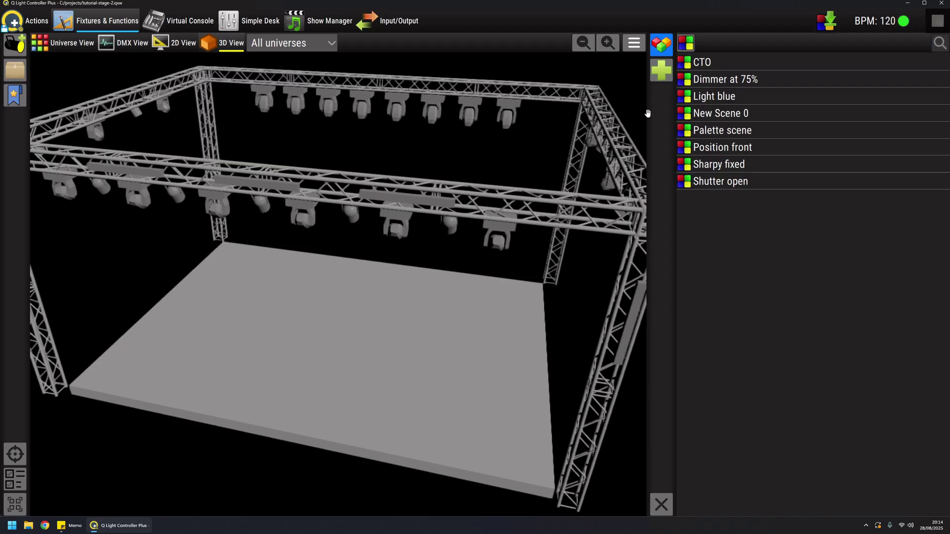
left_click(667, 69)
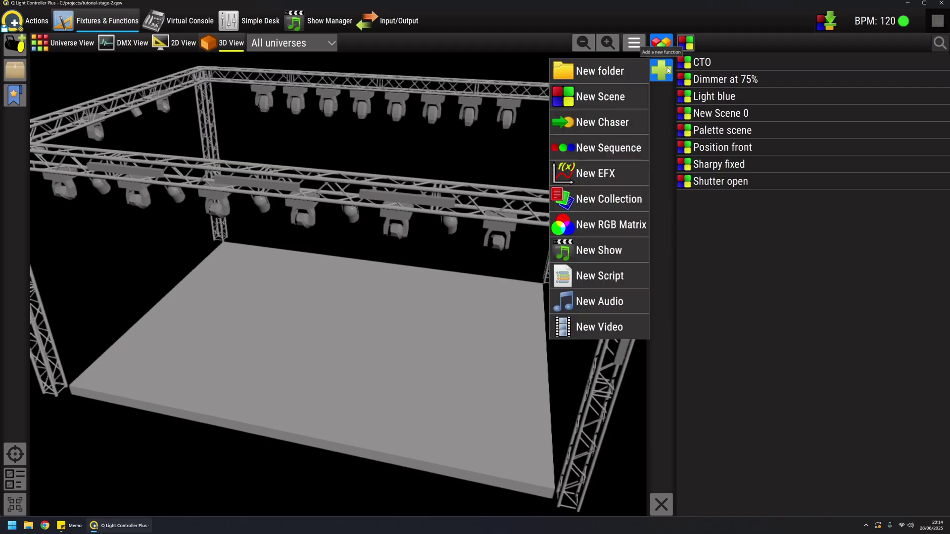
left_click(814, 243)
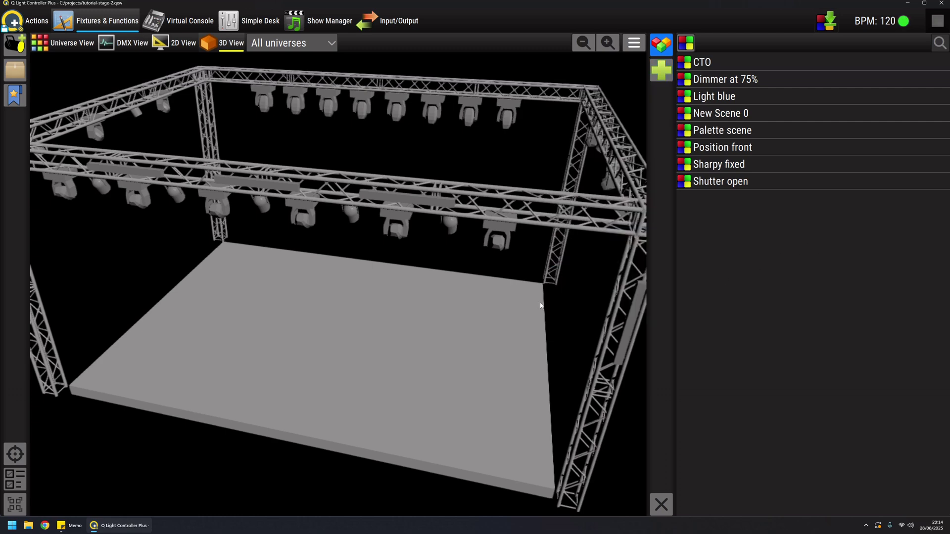
left_click(733, 80)
left_click(728, 148, "ctrl")
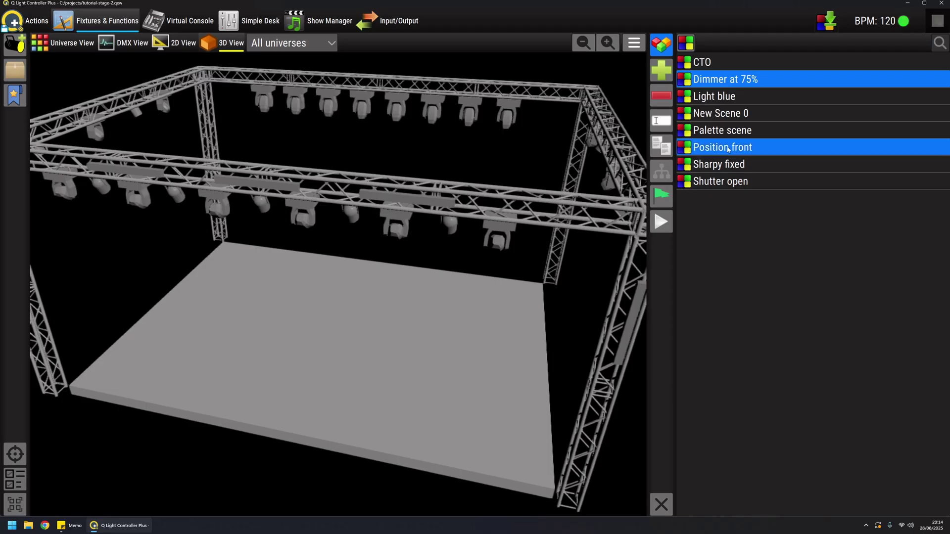
left_click(727, 183, "ctrl")
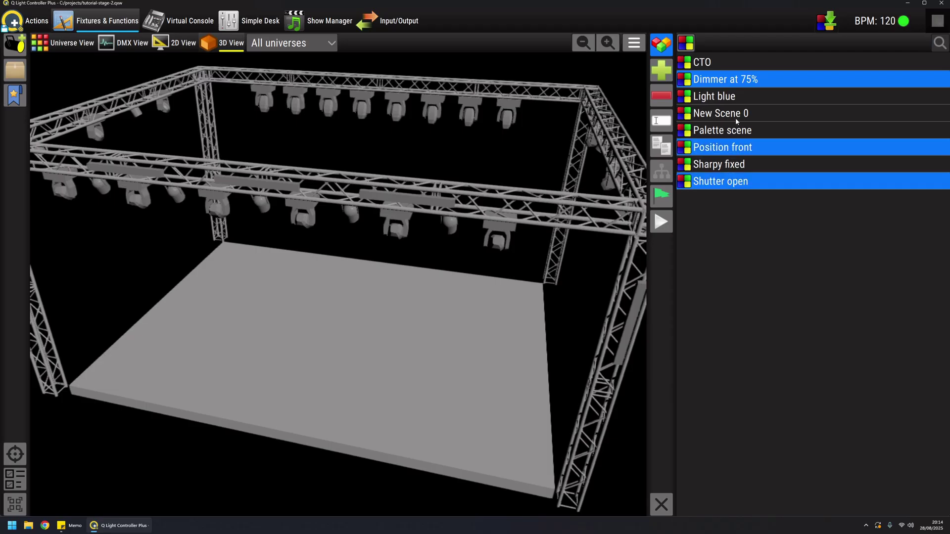
left_click(731, 99, "ctrl")
left_click(663, 222)
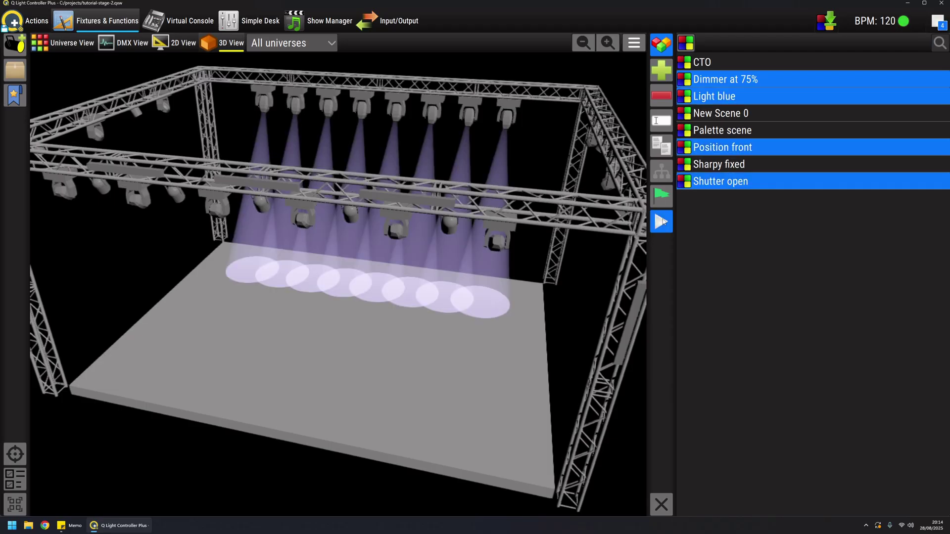